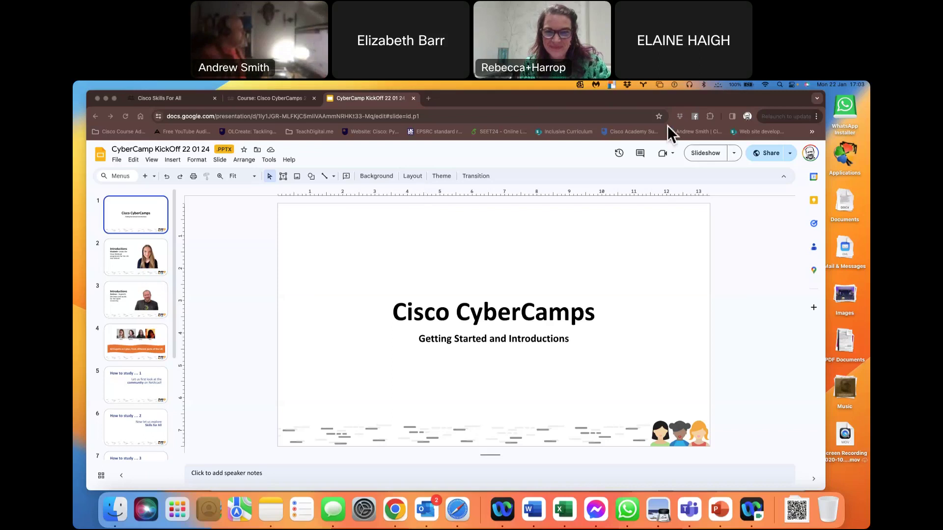
Step: Bring the Chrome window with the CyberCamp KickOff deck to the front
left_click(726, 299)
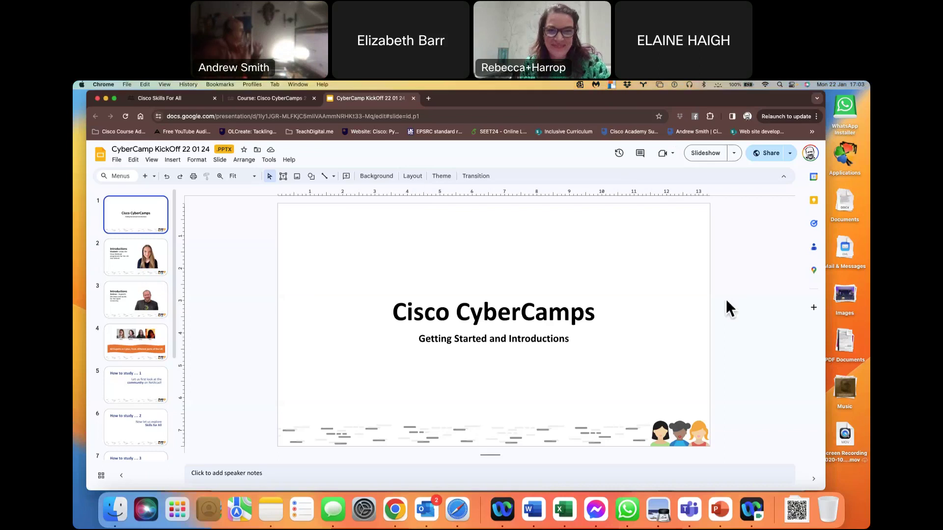
Step: Step through the Introductions slides to slide 3, the Open University team member
left_click(131, 258)
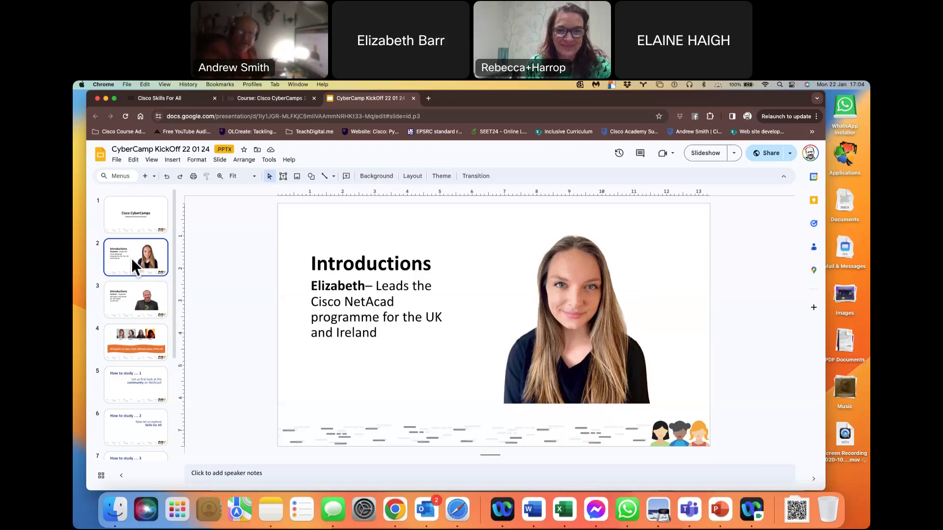
left_click(118, 295)
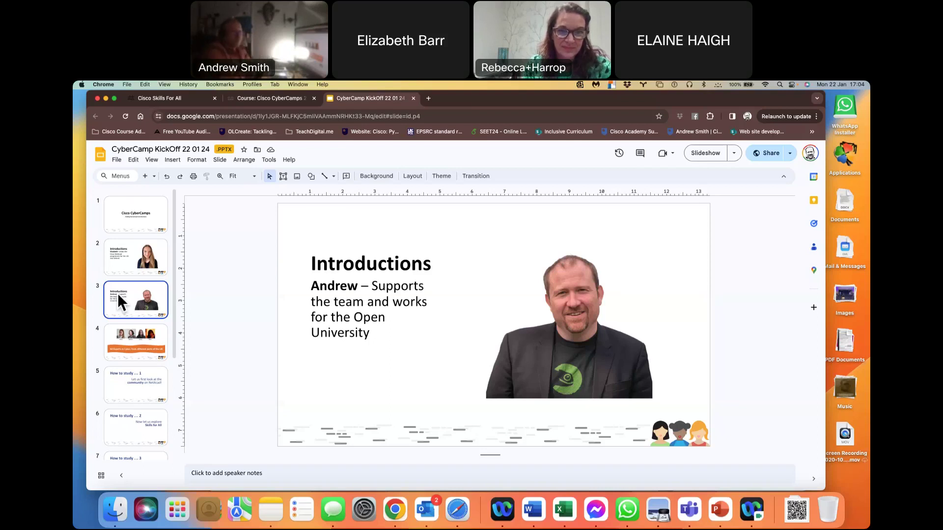
left_click(125, 327)
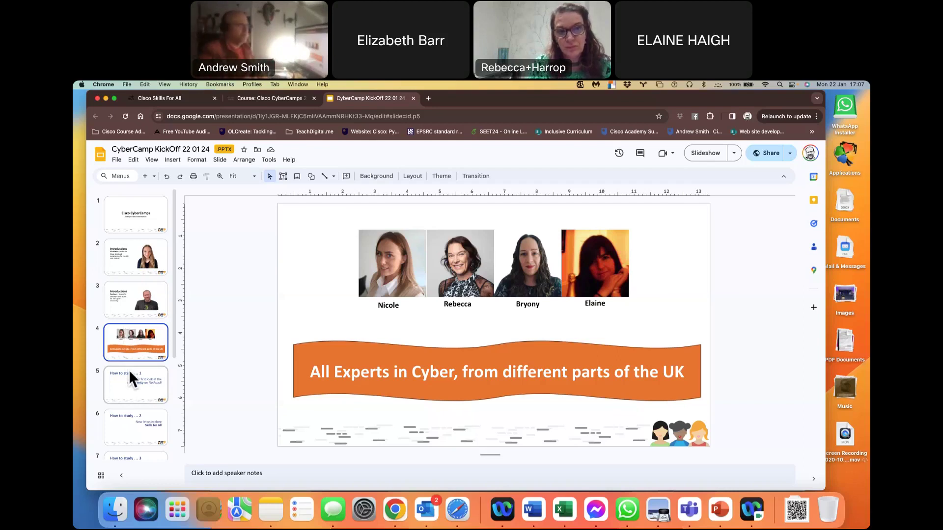
Step: Show slide 5, 'How to study … 1', introducing the NetAcad community
left_click(129, 373)
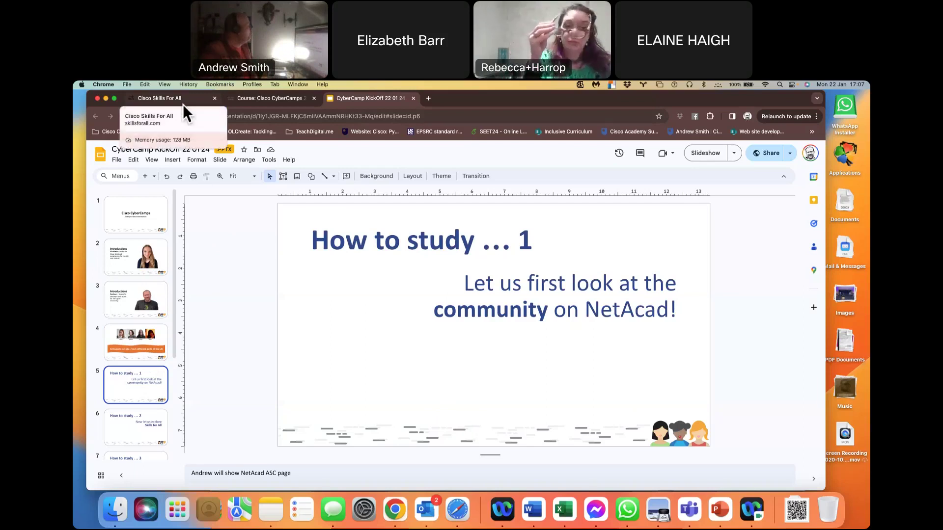
Step: Switch to the 'Course: Cisco CyberCamps' tab and scroll down to Warm Up Sprint – Introduction to CyberSecurity
left_click(248, 96)
scroll(490, 336, "down", 5)
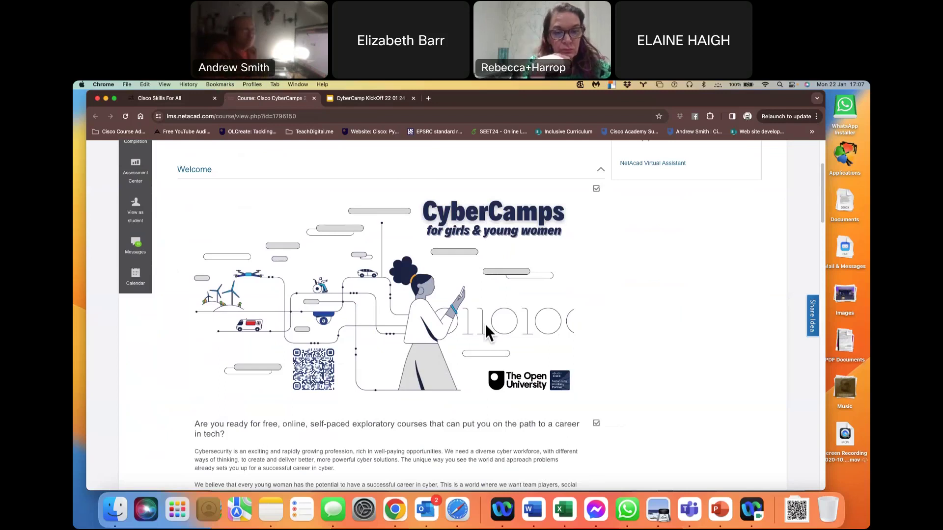
scroll(485, 323, "down", 5)
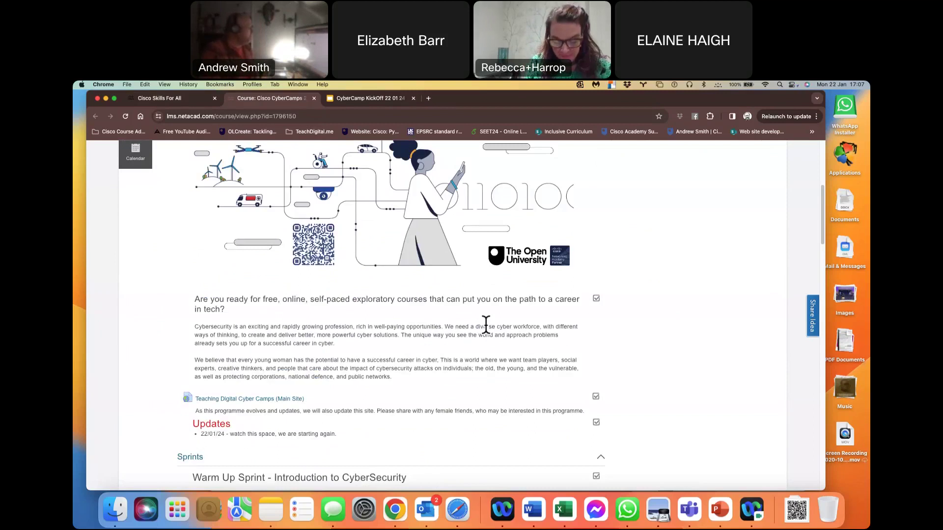
scroll(486, 325, "down", 1)
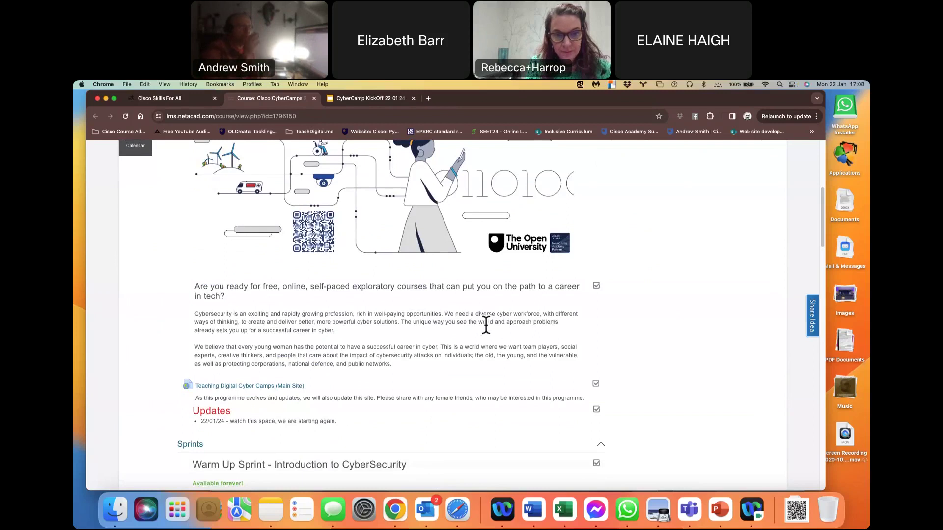
scroll(486, 325, "down", 5)
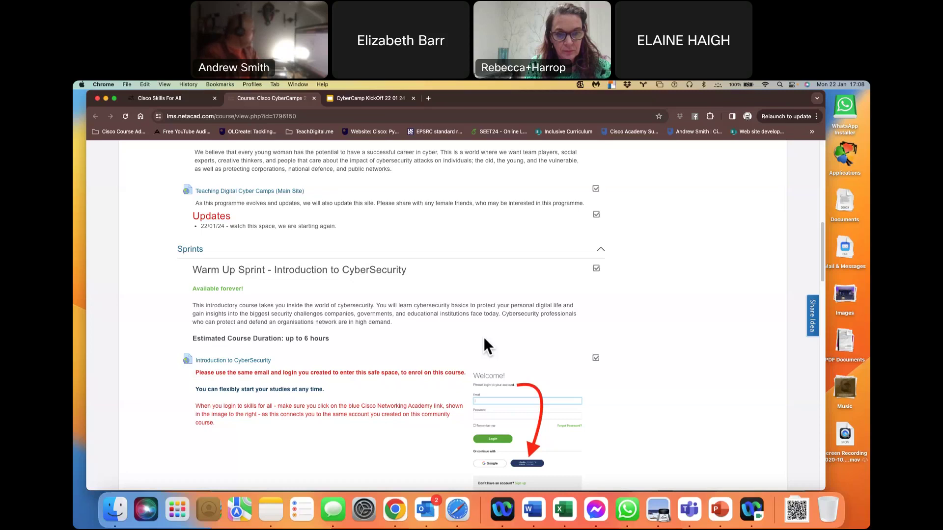
Step: Scroll down to the Silver Sprint schedule table running from 22/1/2024 to 25/3/2024
scroll(511, 311, "down", 5)
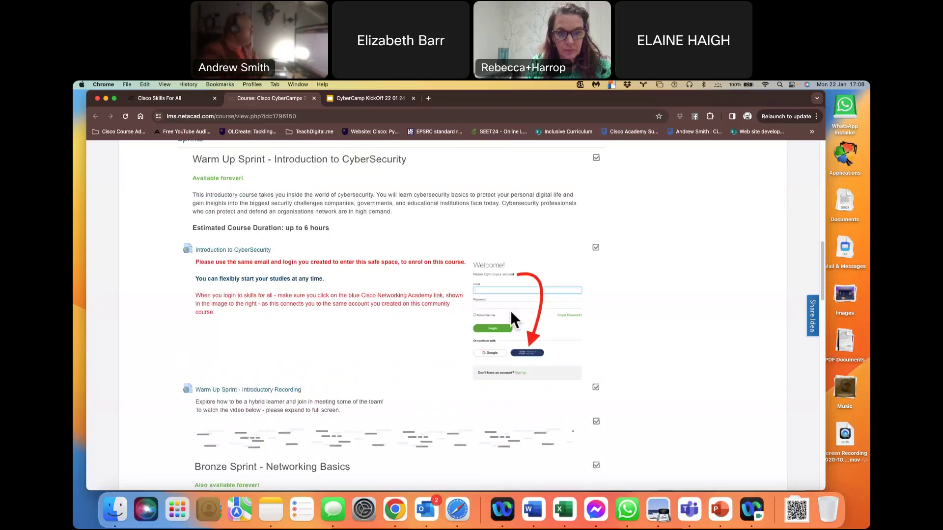
scroll(510, 313, "down", 2)
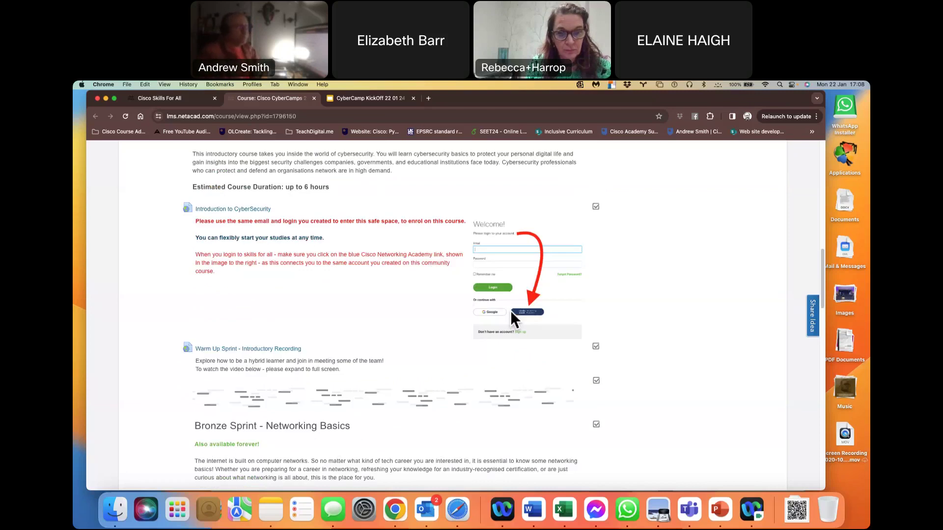
scroll(414, 397, "down", 10)
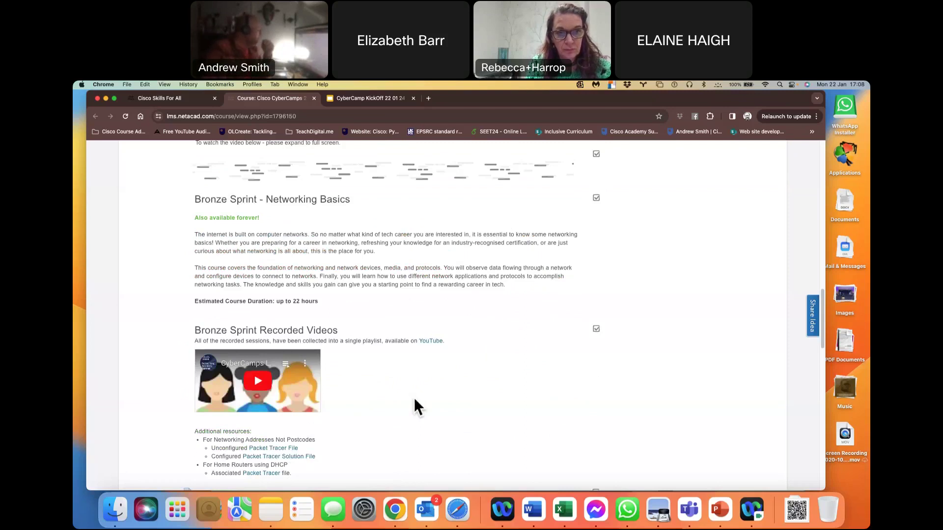
scroll(523, 328, "down", 5)
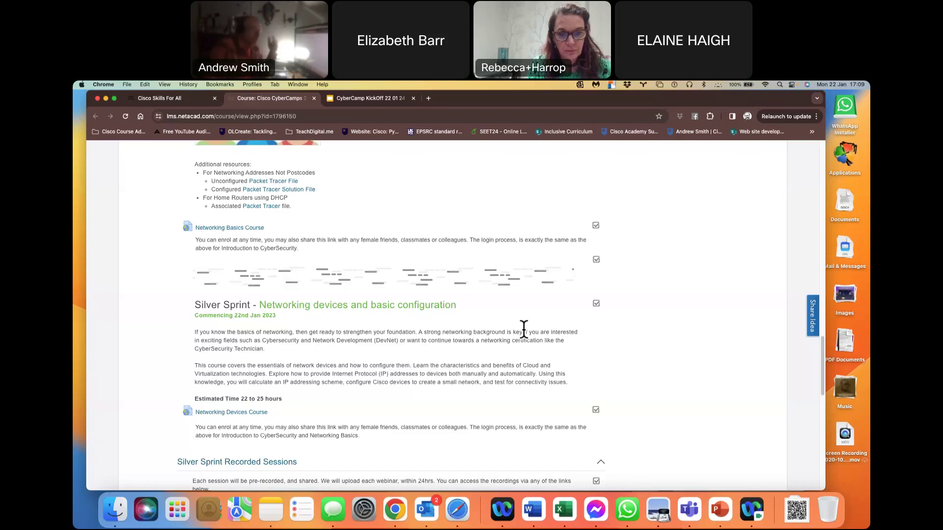
scroll(520, 344, "down", 5)
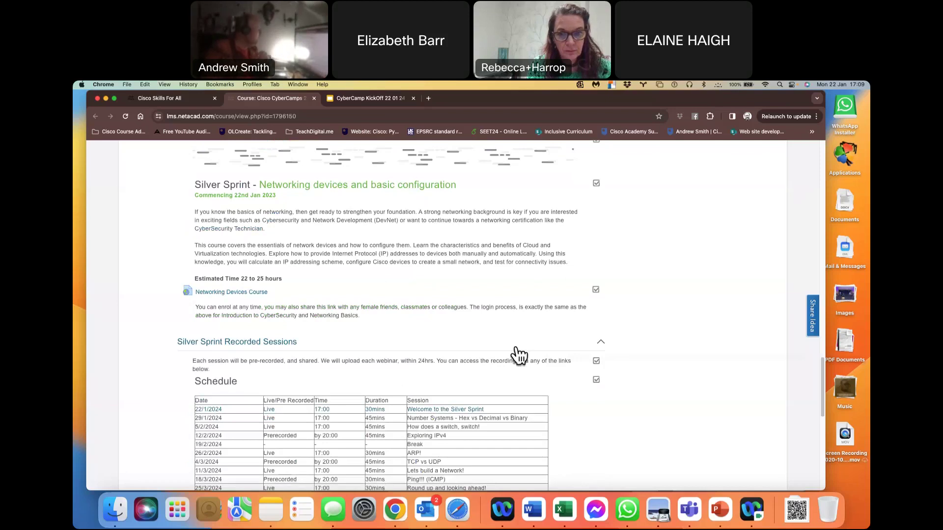
scroll(516, 355, "down", 3)
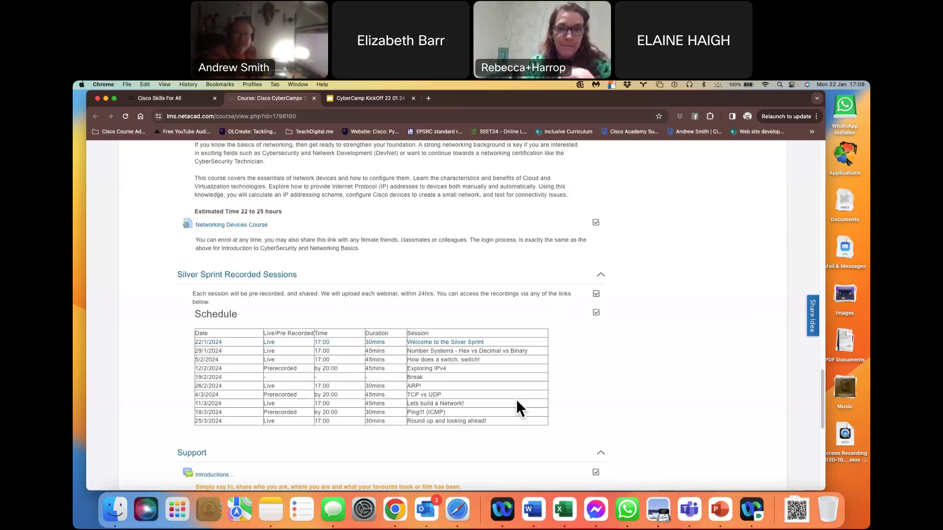
Step: Scroll to the page bottom, past the General Chit Chat forums to Safe Guarding
scroll(517, 399, "down", 3)
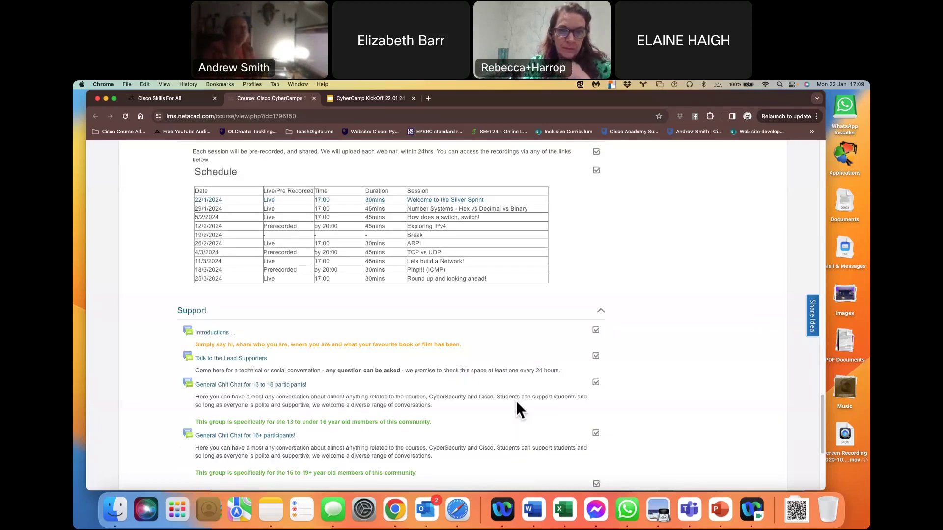
scroll(517, 401, "down", 2)
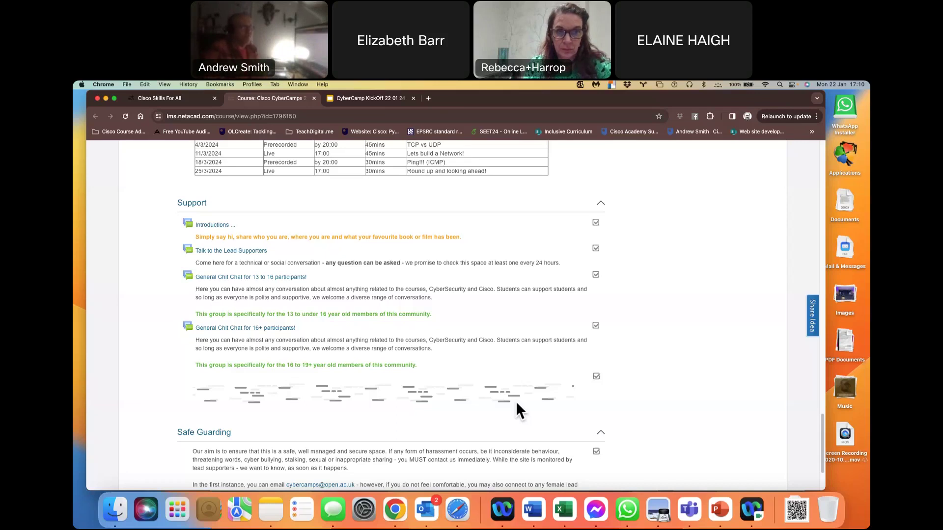
scroll(516, 402, "down", 1)
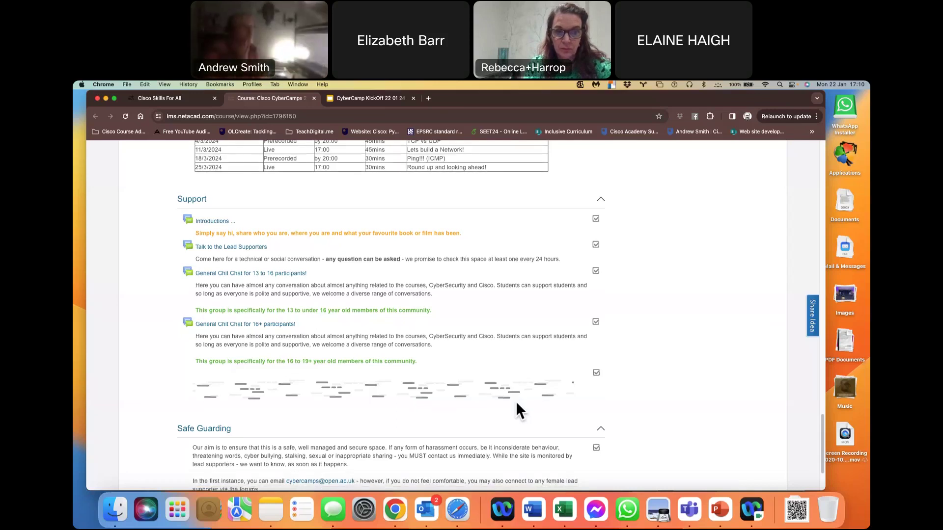
scroll(516, 404, "down", 4)
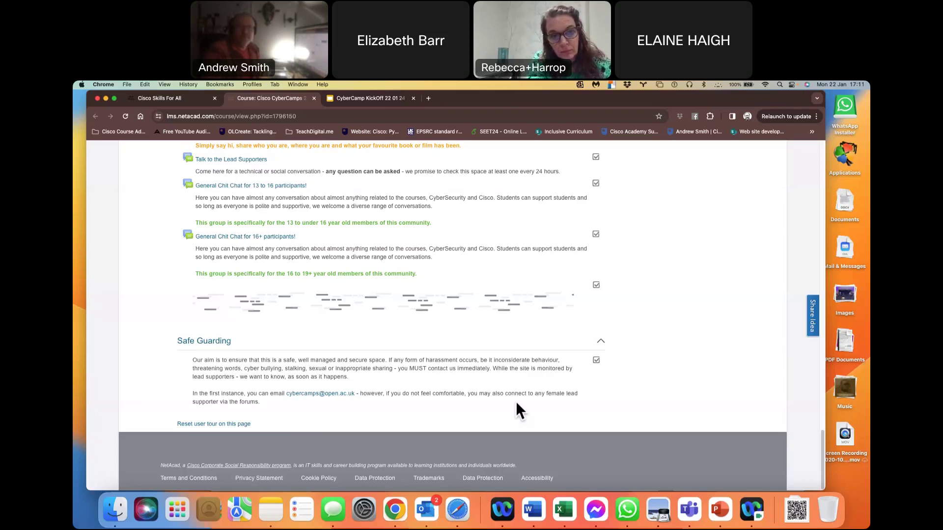
Step: Jump back to the top of the CyberCamps course page
scroll(516, 402, "up", 1)
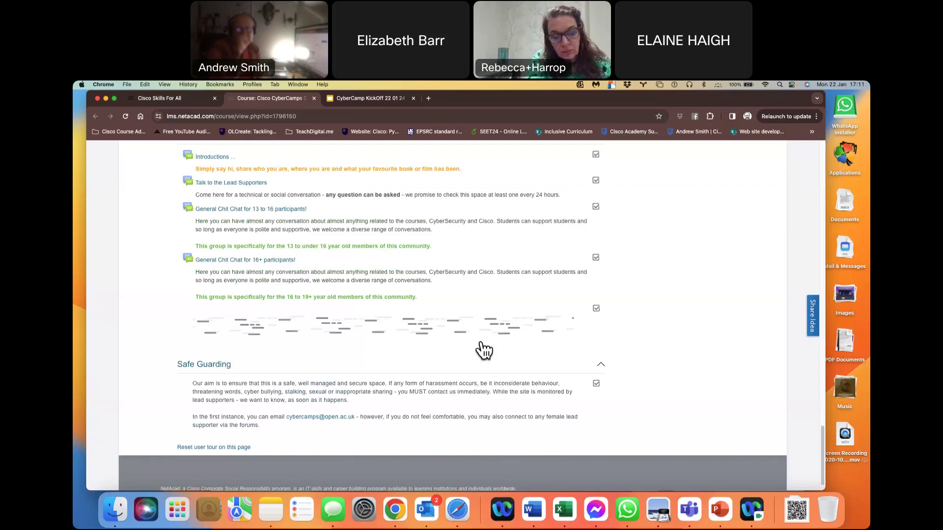
key("Home")
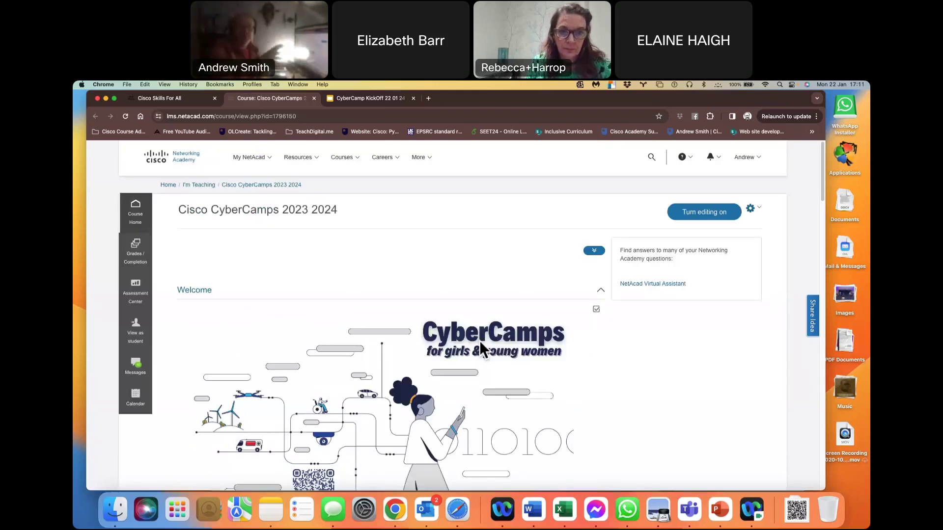
scroll(480, 340, "up", 1)
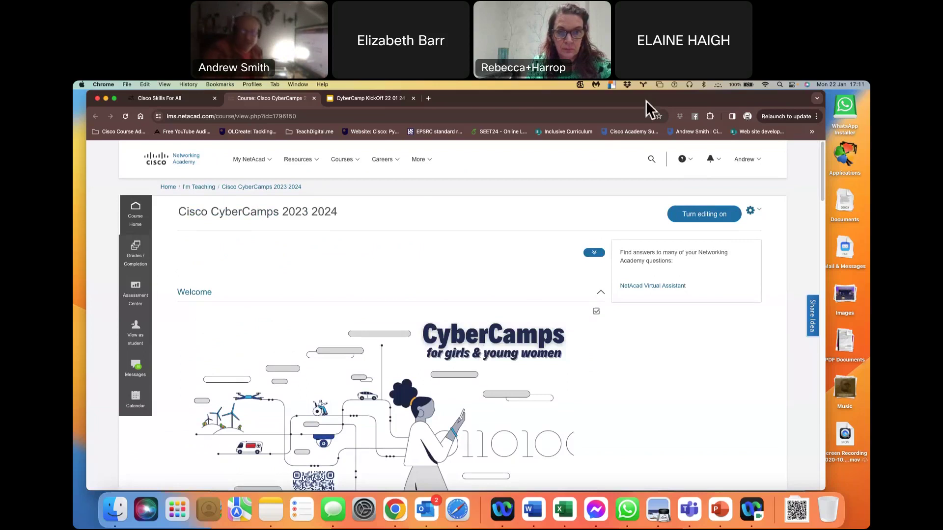
Step: Switch back to the CyberCamp KickOff deck on slide 5, 'How to study … 1'
left_click_drag(647, 101, 641, 139)
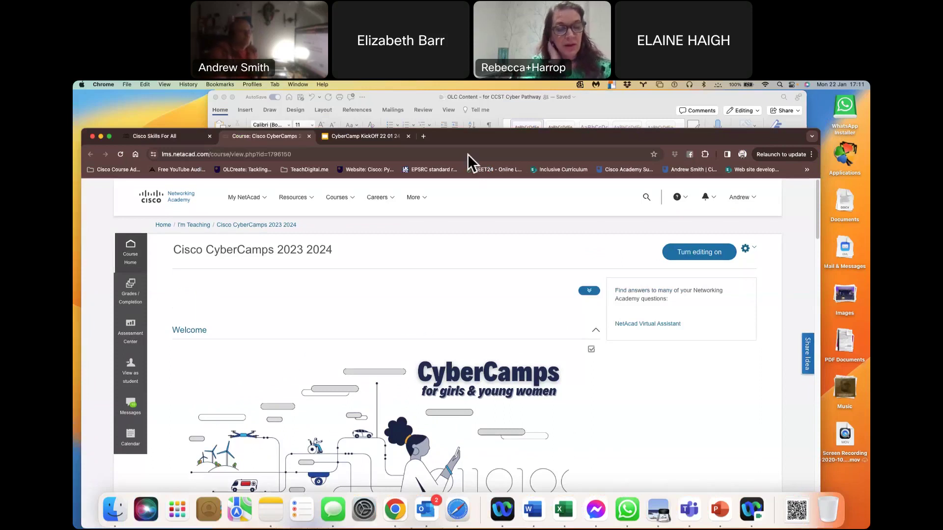
left_click(364, 136)
left_click_drag(691, 137, 703, 99)
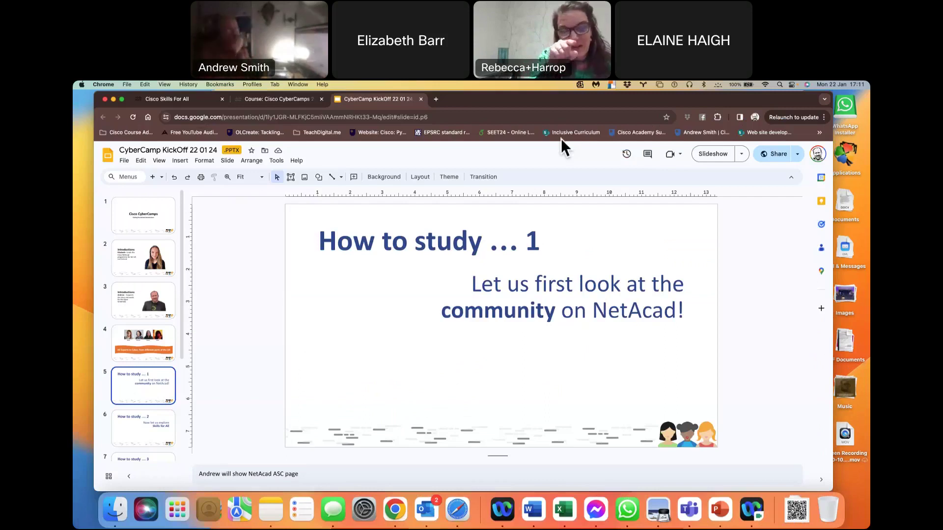
Step: Show slide 6, 'How to study … 2', then return to the NetAcad course tab
left_click(140, 422)
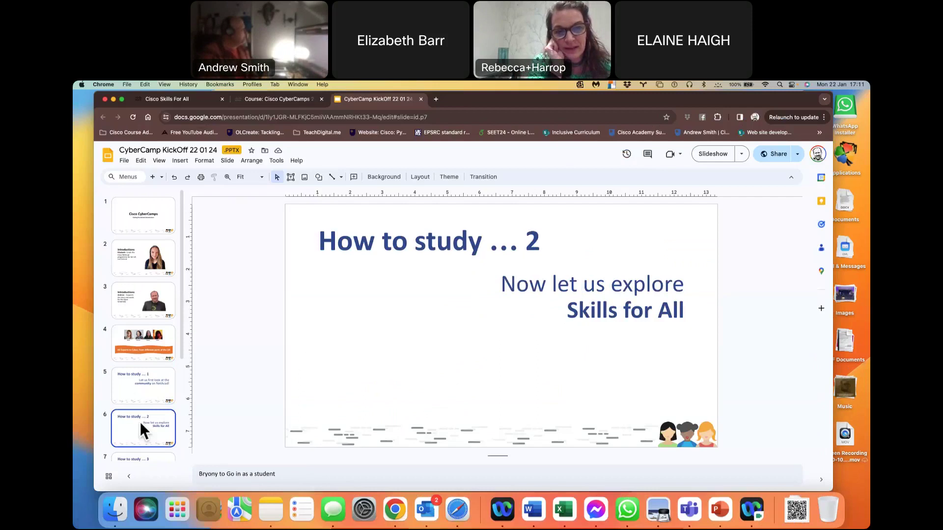
key("ctrl+shift+Tab")
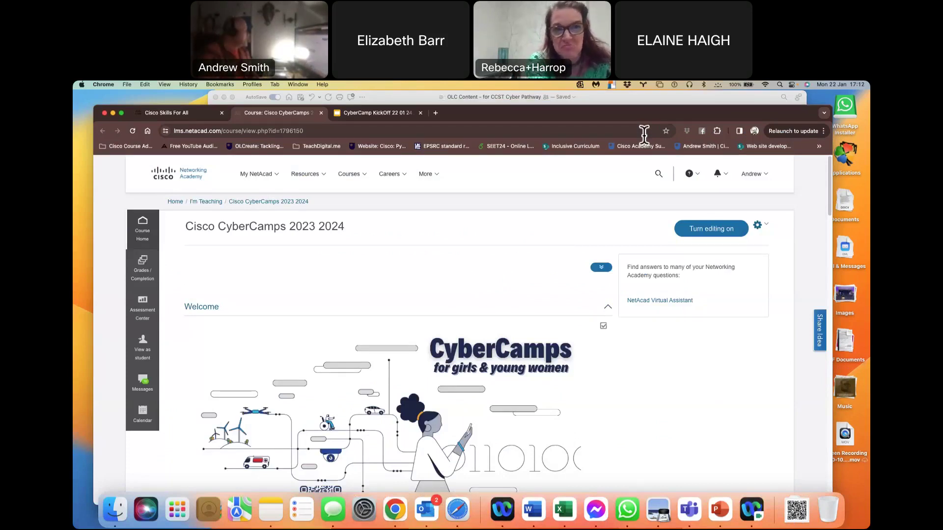
Step: Scroll back up to the Welcome banner of the Cisco CyberCamps 2023 2024 course
scroll(368, 385, "down", 15)
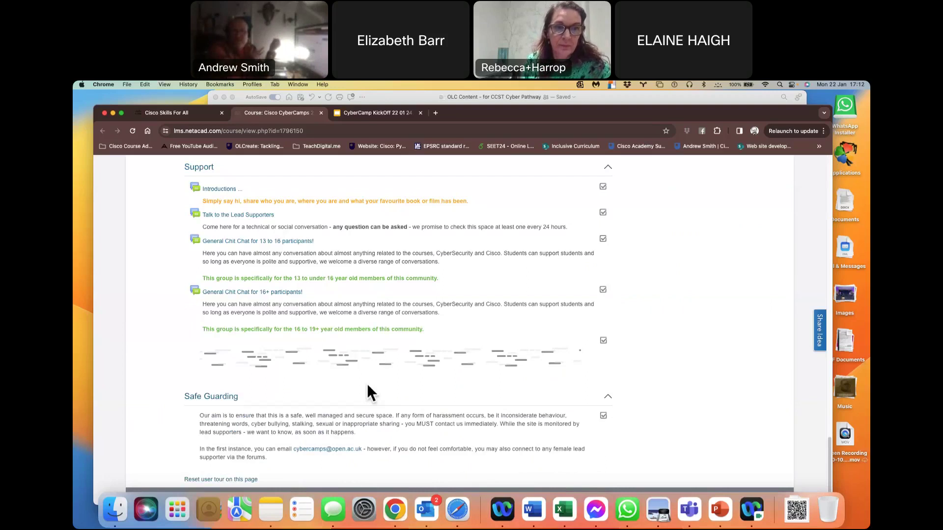
scroll(367, 384, "up", 10)
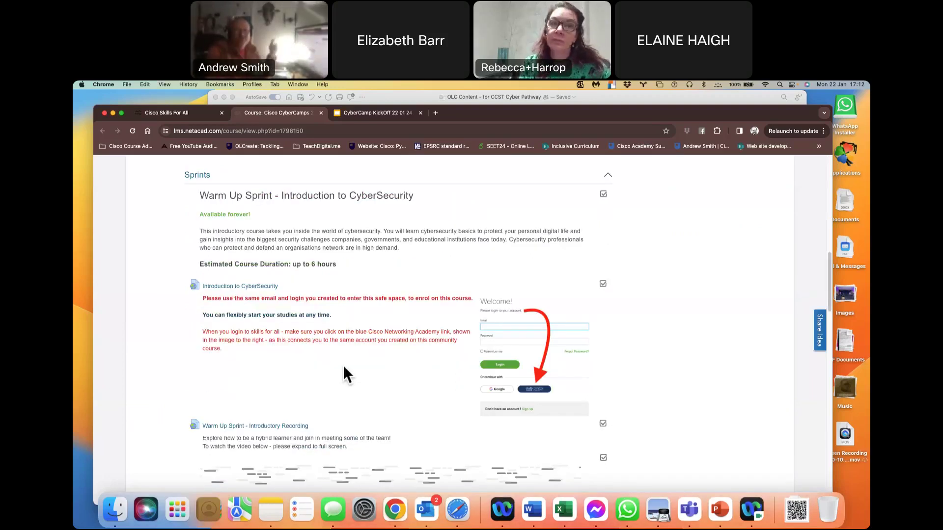
scroll(343, 364, "up", 10)
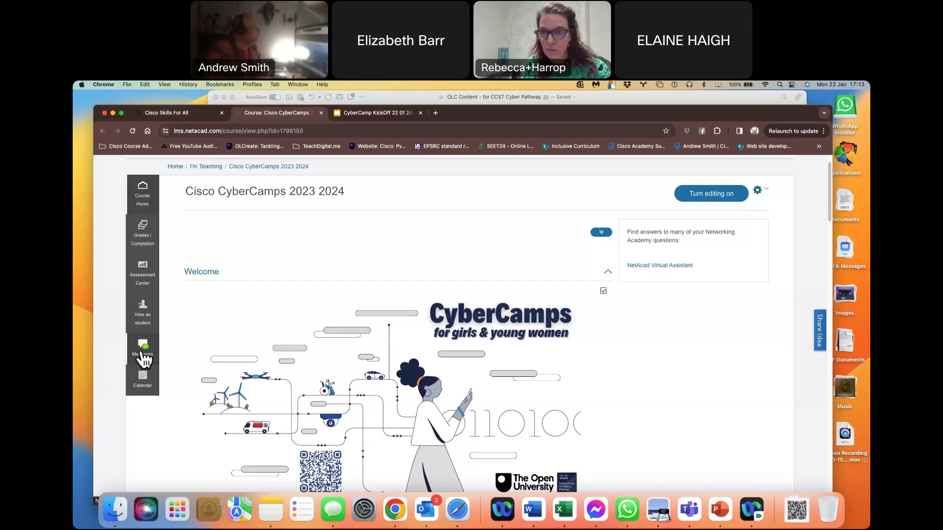
Step: Glance at the Networking Basics – CyberCamps course on Skills for All, then return to slide 6
key("ctrl+shift+Tab")
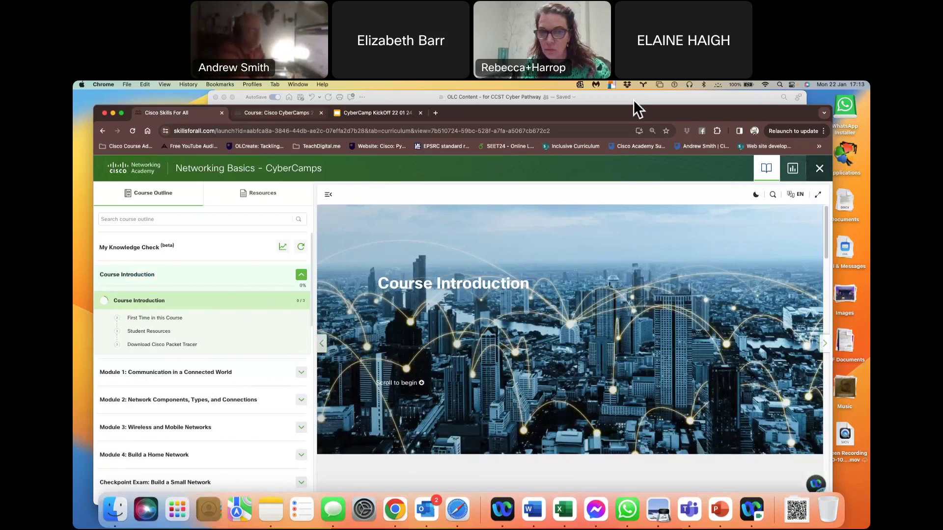
left_click_drag(637, 108, 641, 151)
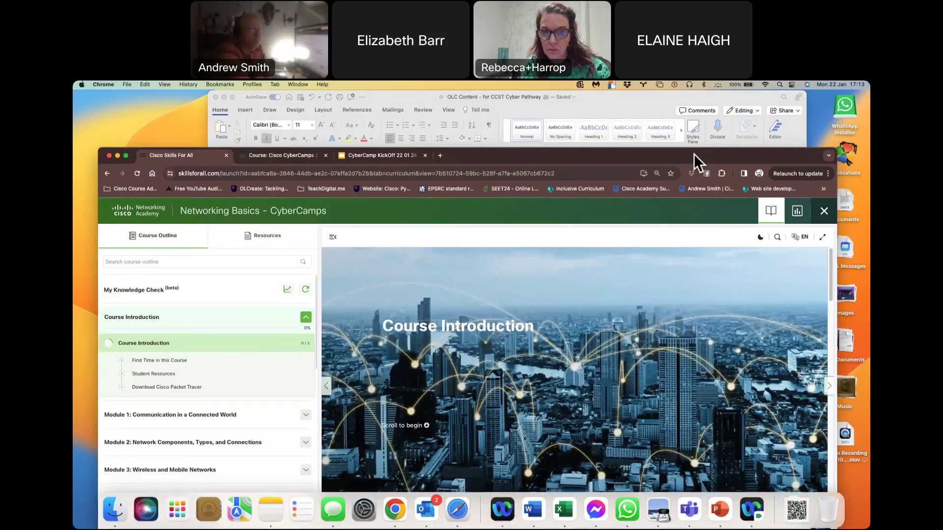
key("ctrl+Tab")
left_click_drag(534, 158, 541, 116)
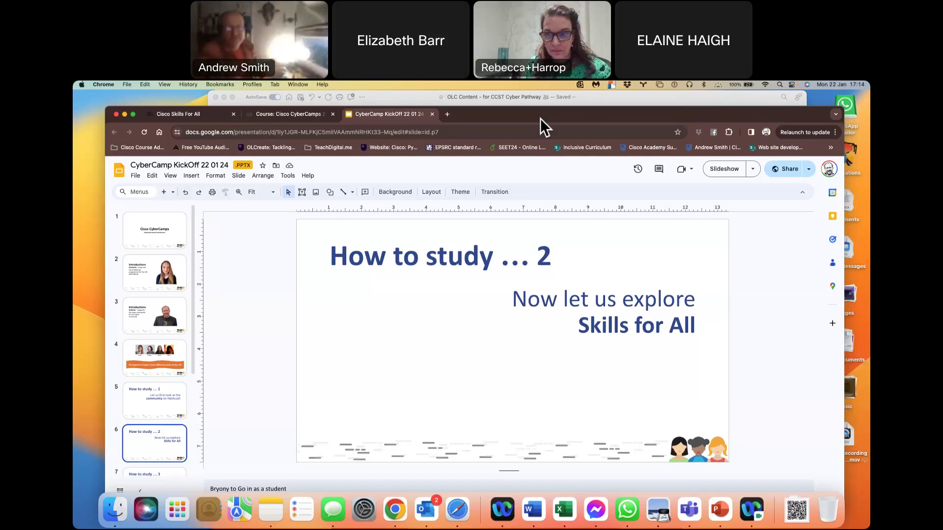
Step: Switch to the Chrome window showing the Networking Basics – CyberCamps course in Skills for All
key("super+grave")
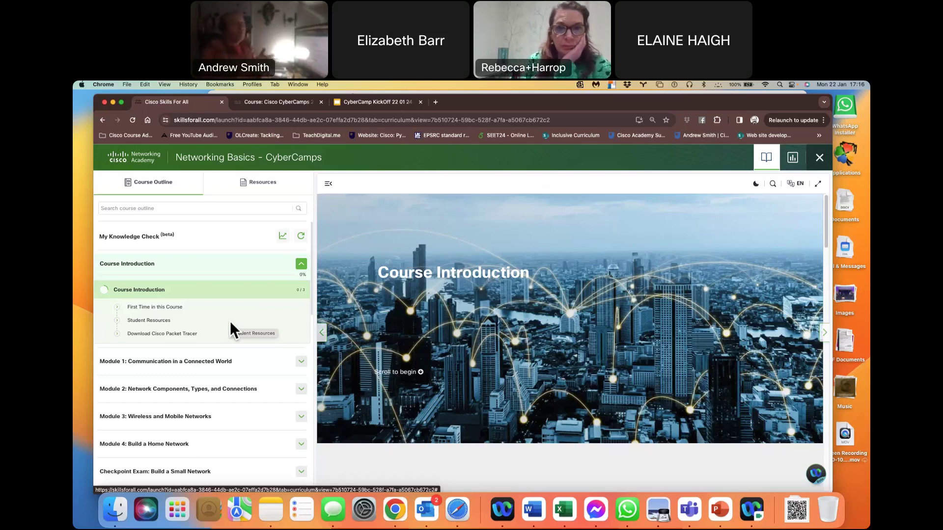
Step: Visit My Knowledge Check, then load the Networking Basics Course Introduction page
left_click(163, 241)
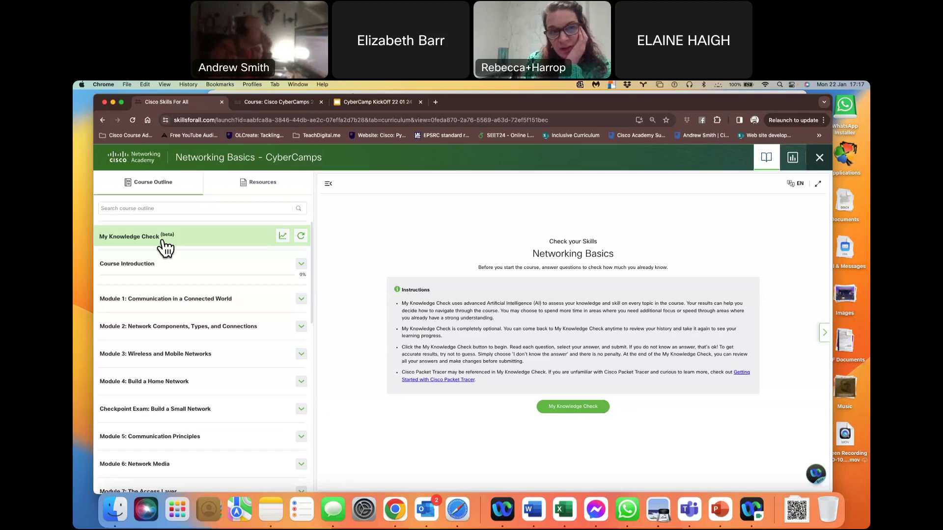
left_click(130, 265)
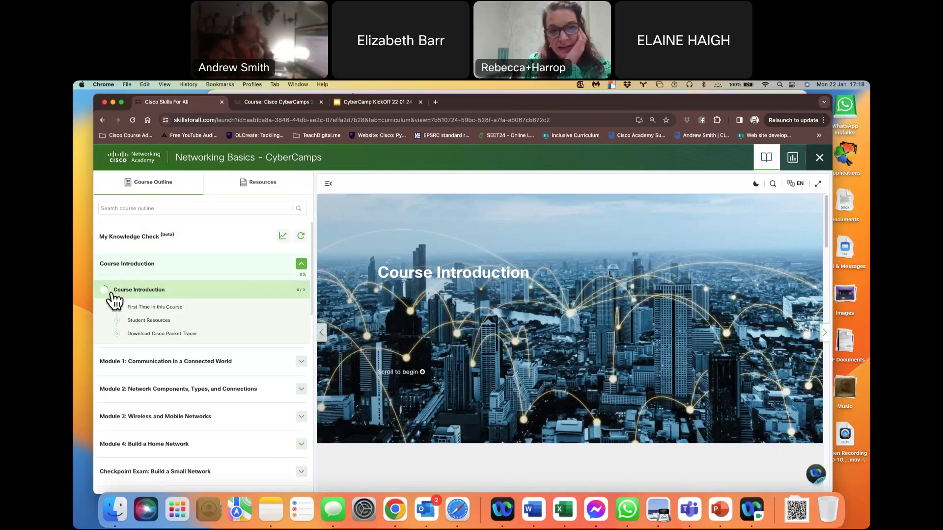
Step: Scroll to the course task list and highlight the ten tasks, from important concepts to IPv6 addressing
scroll(474, 357, "down", 5)
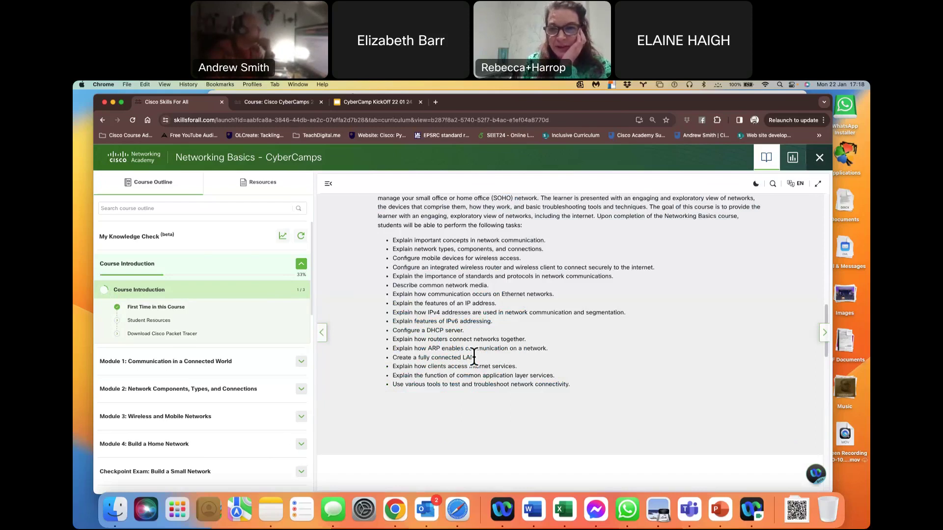
left_click_drag(674, 98, 675, 95)
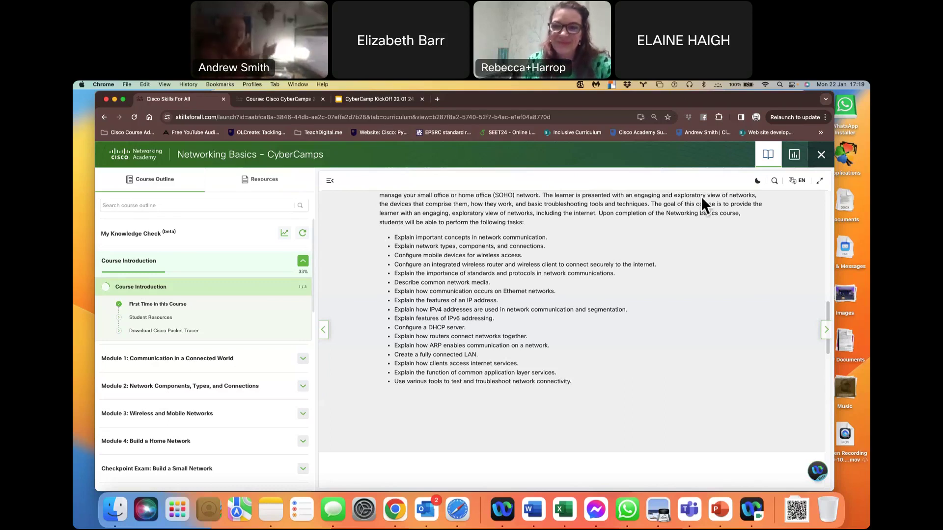
left_click_drag(440, 222, 495, 318)
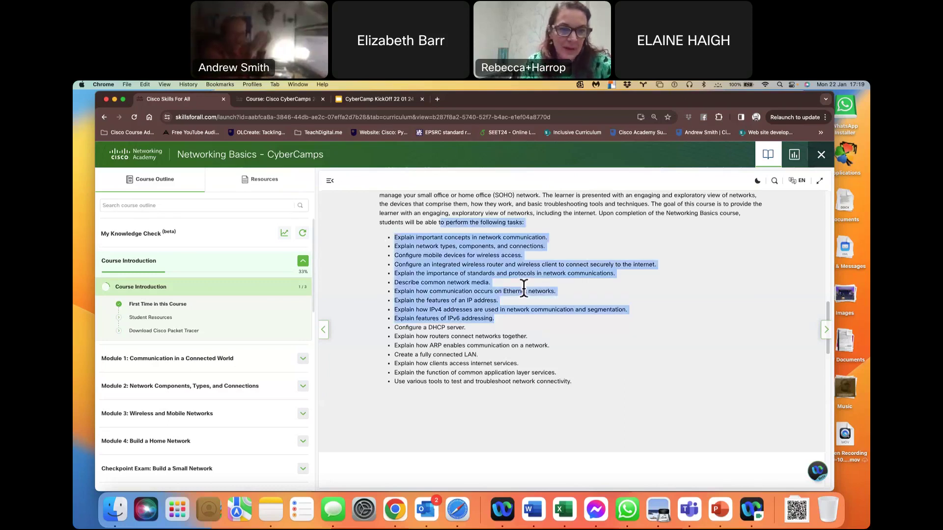
Step: View the Download Cisco Packet Tracer page, then open Module 1's page 1.0.1 Webster
left_click(308, 334)
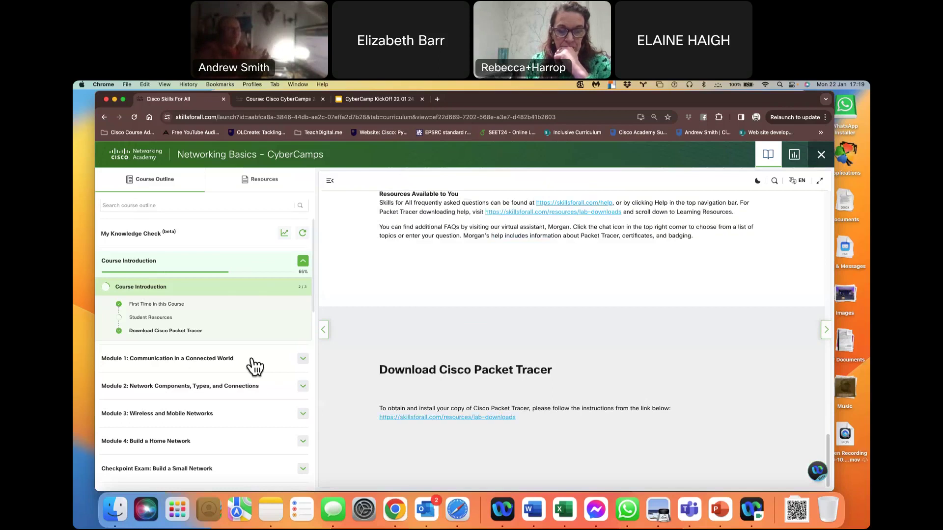
left_click(254, 366)
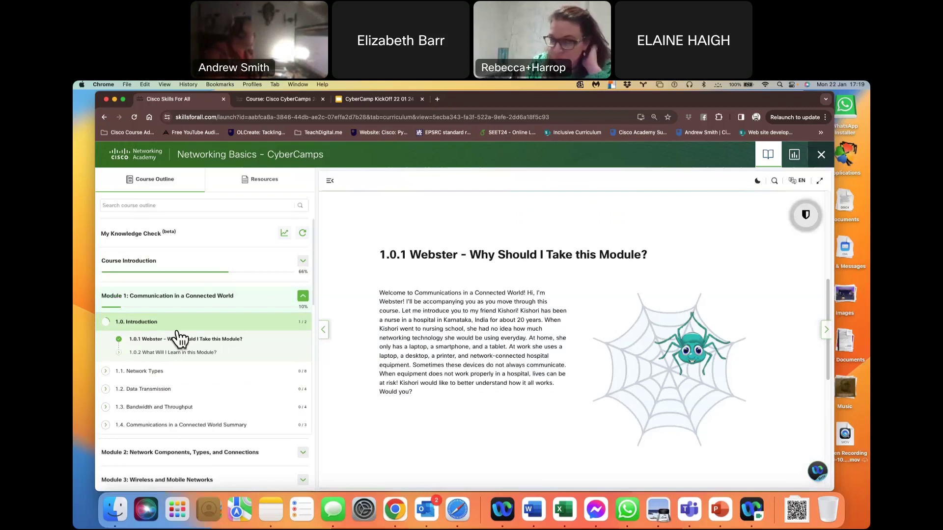
Step: Go to 1.0.2 What Will I Learn, then jump to Module 4's 4.3.1 Wi-Fi Networks page
left_click(195, 352)
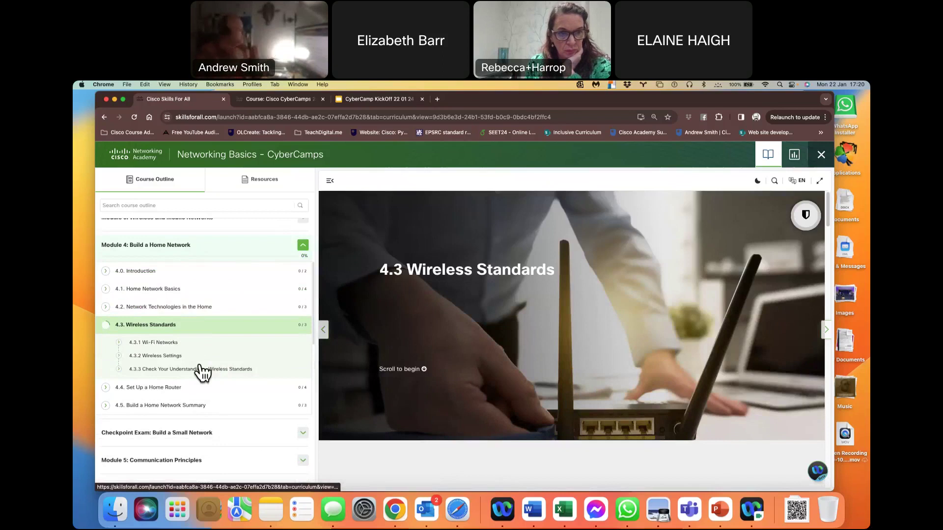
left_click(158, 342)
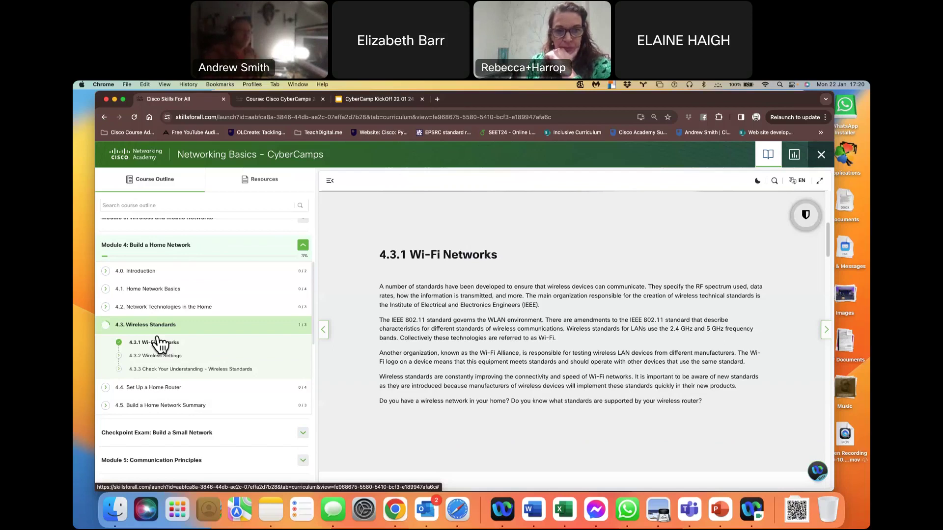
Step: Open Checkpoint Exam: Build a Small Network, scroll the outline to the Final Exam, then return to the NetAcad course tab
left_click(170, 423)
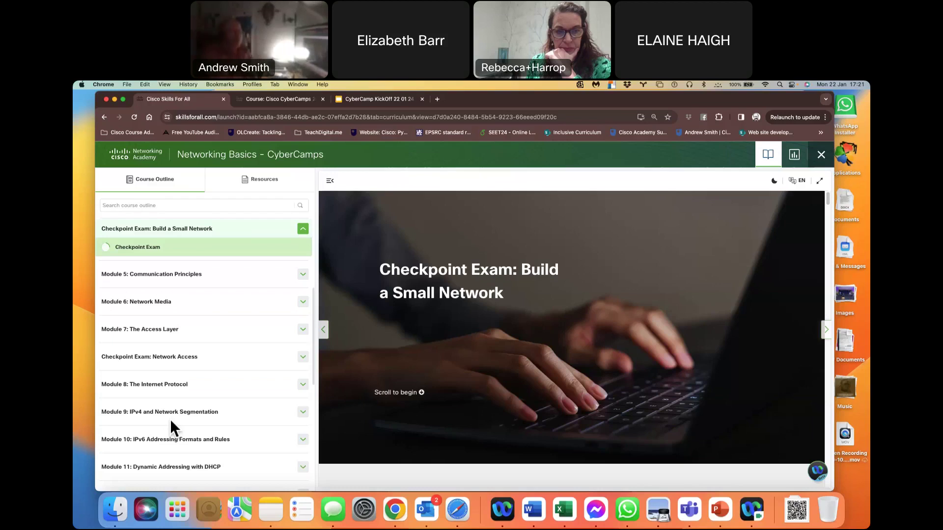
scroll(170, 420, "down", 5)
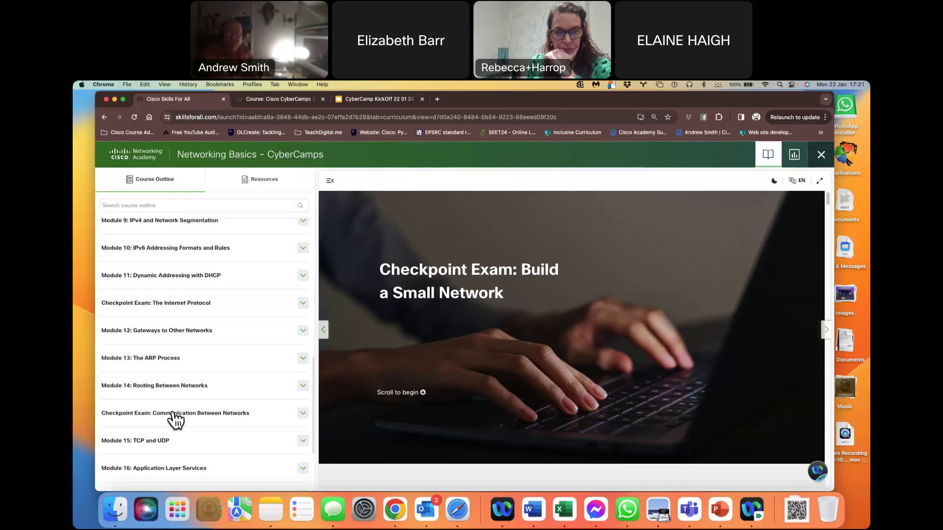
scroll(178, 433, "down", 3)
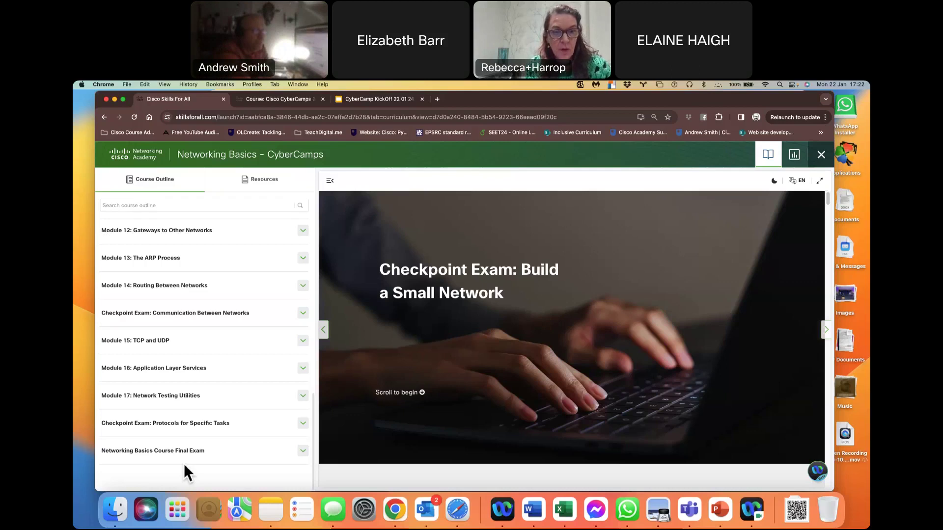
key("ctrl+Tab")
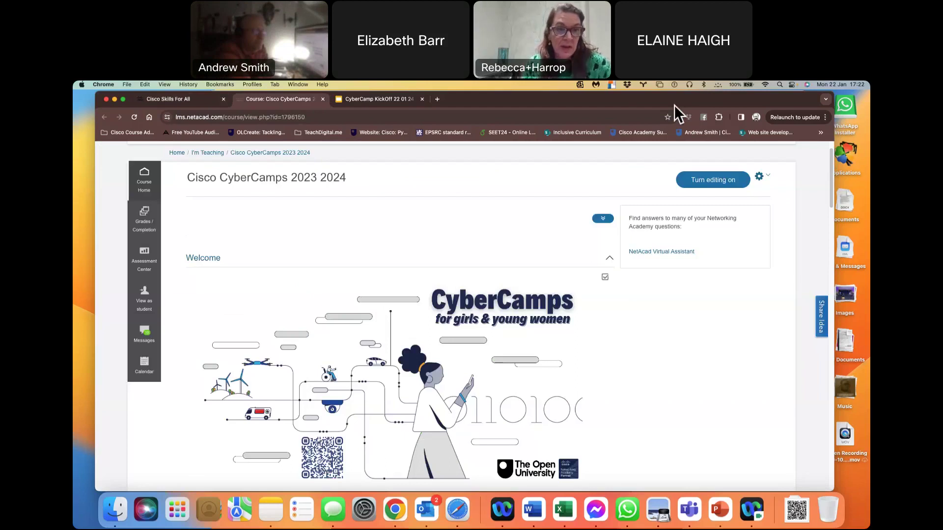
Step: Switch to the CyberCamp KickOff deck, showing slide 7, 'How to study … 3'
key("ctrl+Tab")
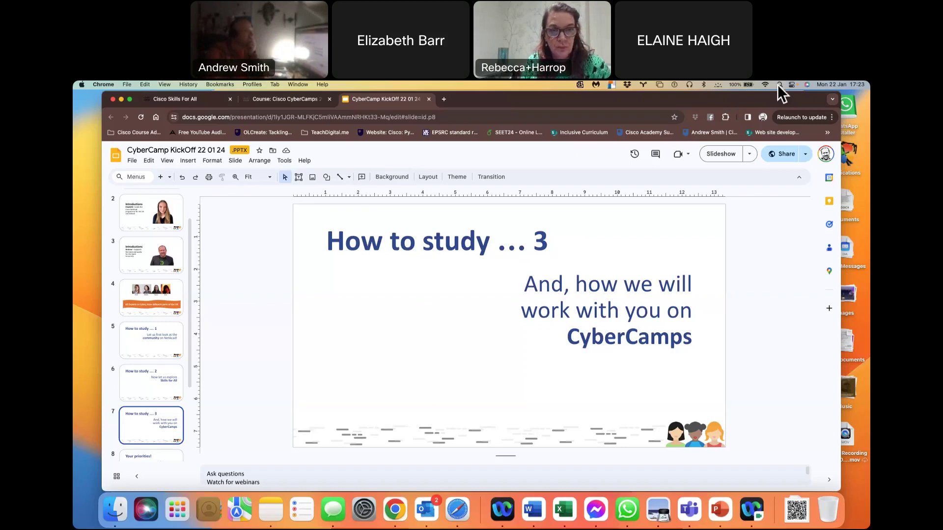
Step: Launch Packet Tracer from system search, then return to the NetAcad CyberCamps course tab
left_click(779, 84)
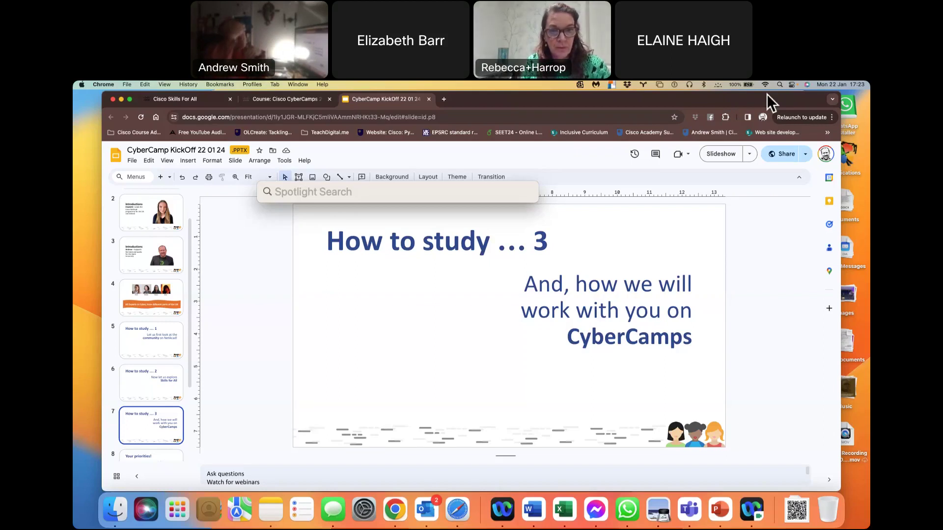
key("Escape")
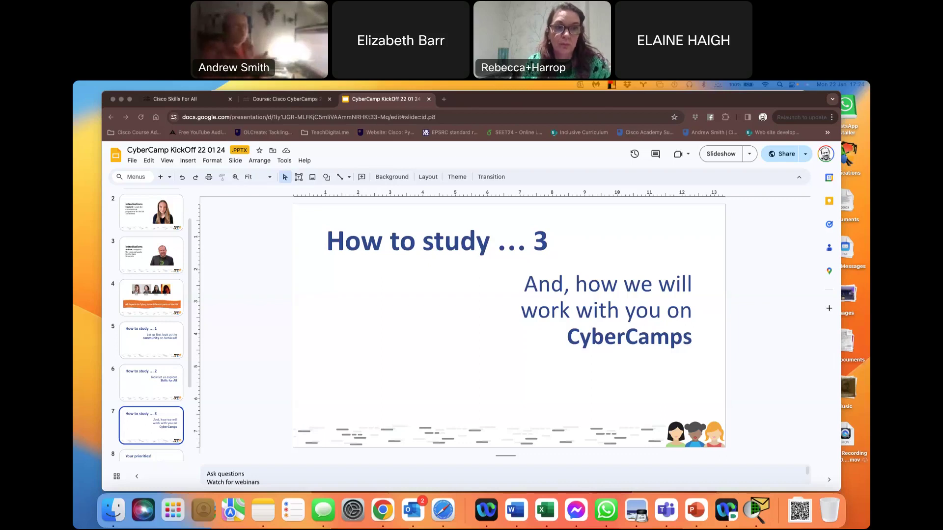
key("ctrl+shift+Tab")
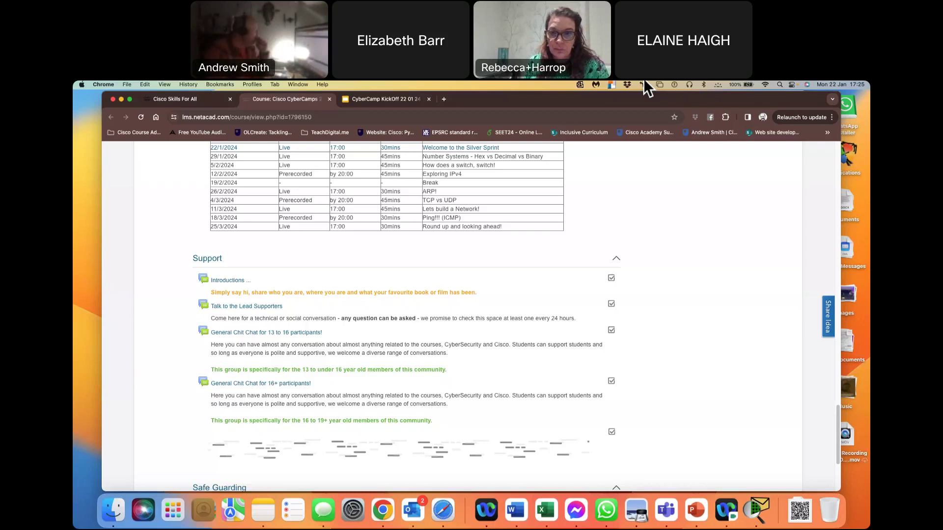
Step: Switch to the Packet Tracer window holding PC0 and Switch0
key("super+Tab")
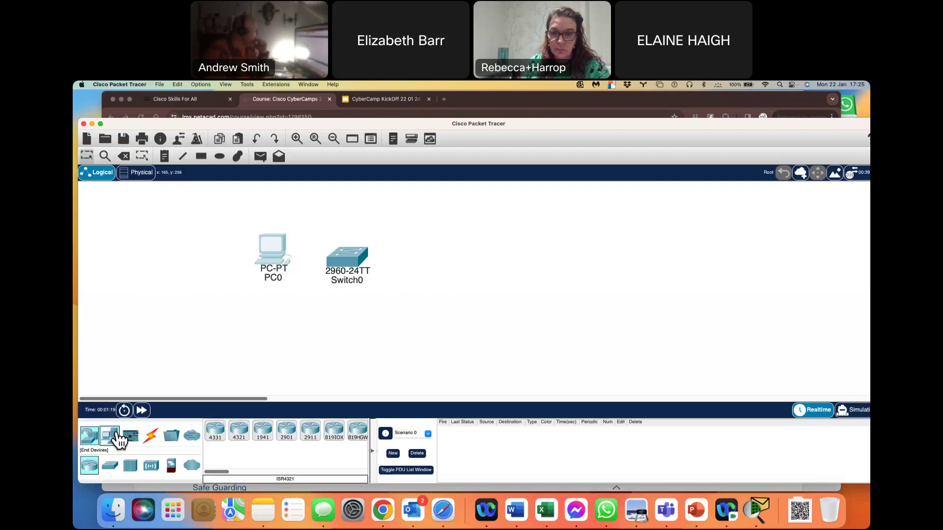
Step: Add PC1, cable it to Switch0 with Copper Straight-Through, and bring up PC0's IP Configuration
left_click_drag(118, 438, 408, 291)
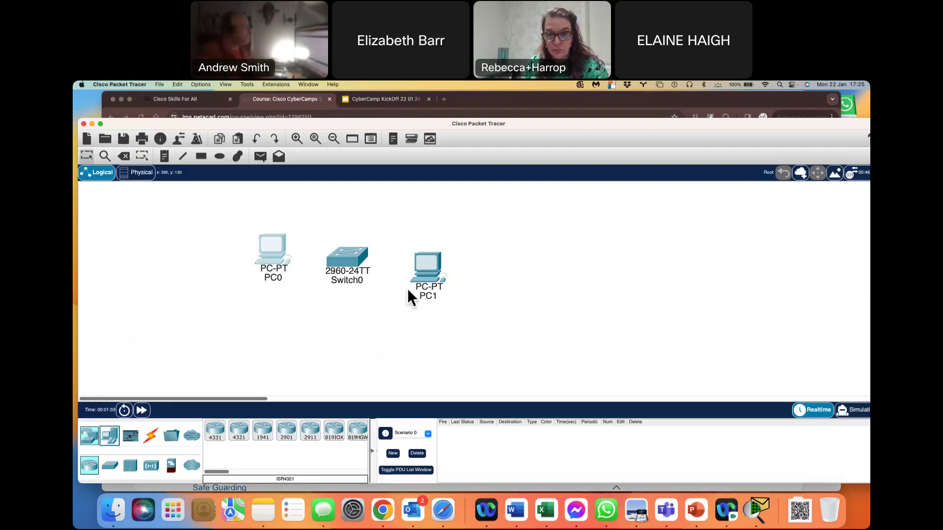
left_click(358, 275)
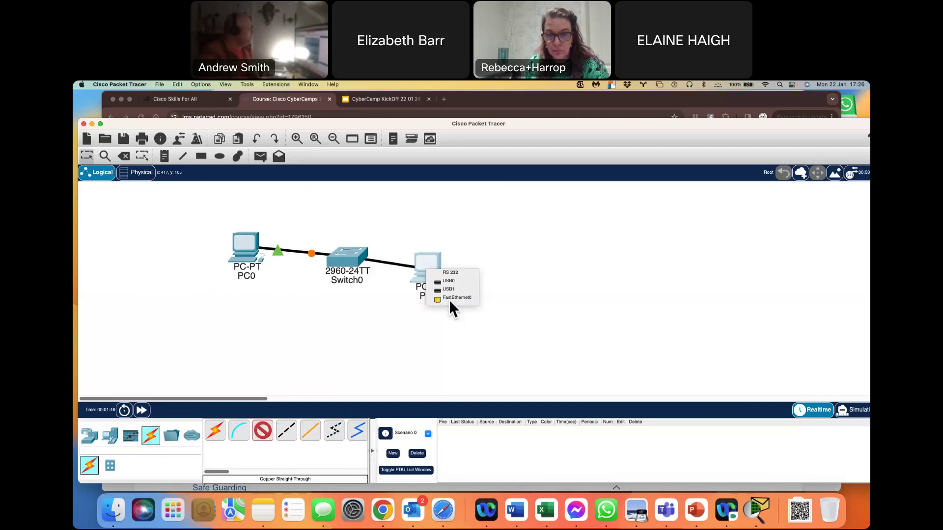
left_click(450, 300)
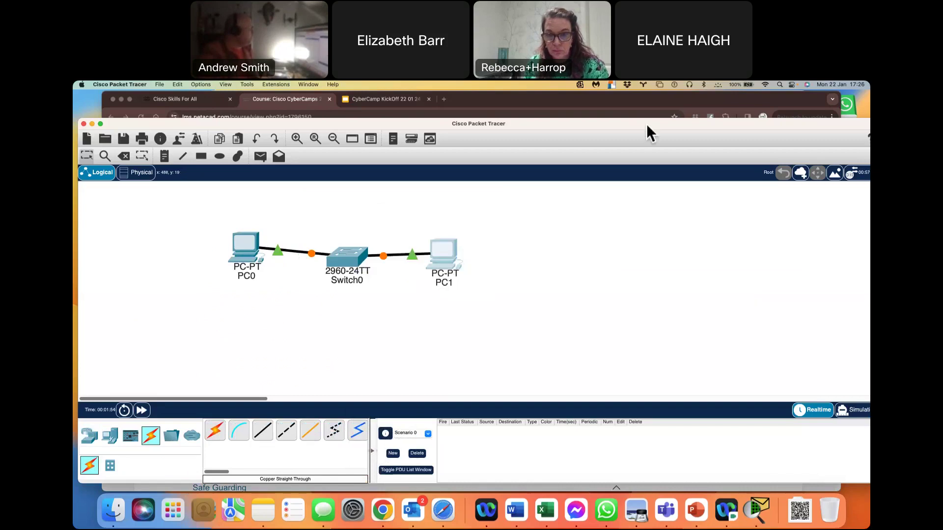
left_click(239, 250)
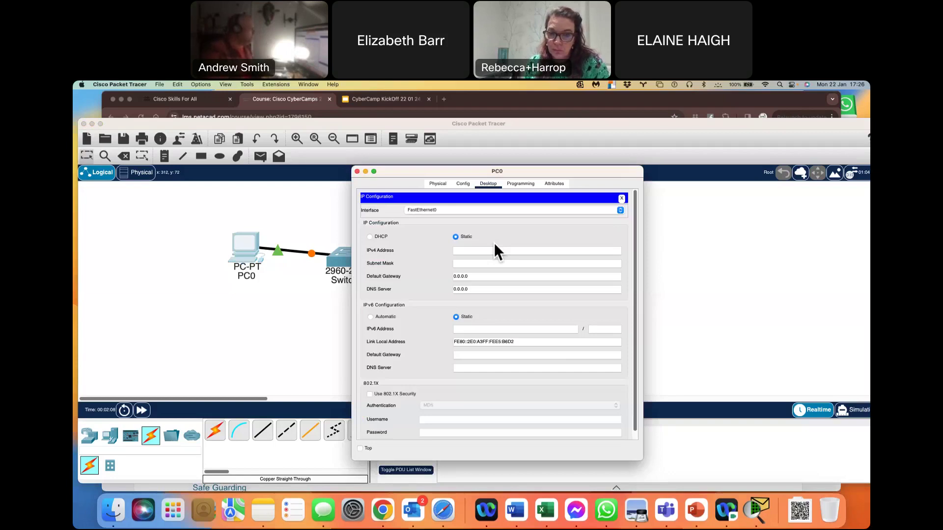
Step: Enter 10.0.0.1 as PC0's IPv4 address, letting the subnet mask fill in as 255.0.0.0
left_click(495, 250)
type("10.0.0.1")
key("Tab")
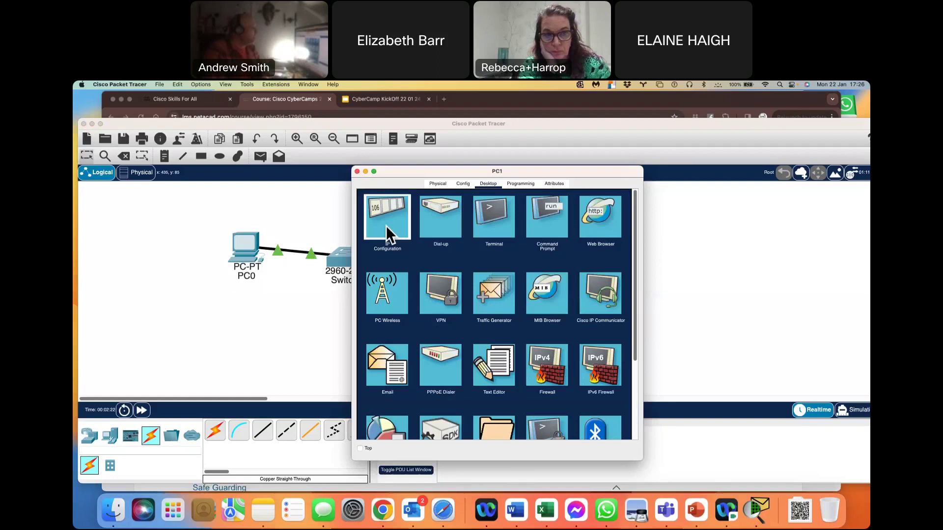
Step: Set PC1's IPv4 configuration to 10.0.0.2 with mask 255.0.0.0 and close its window
left_click(386, 226)
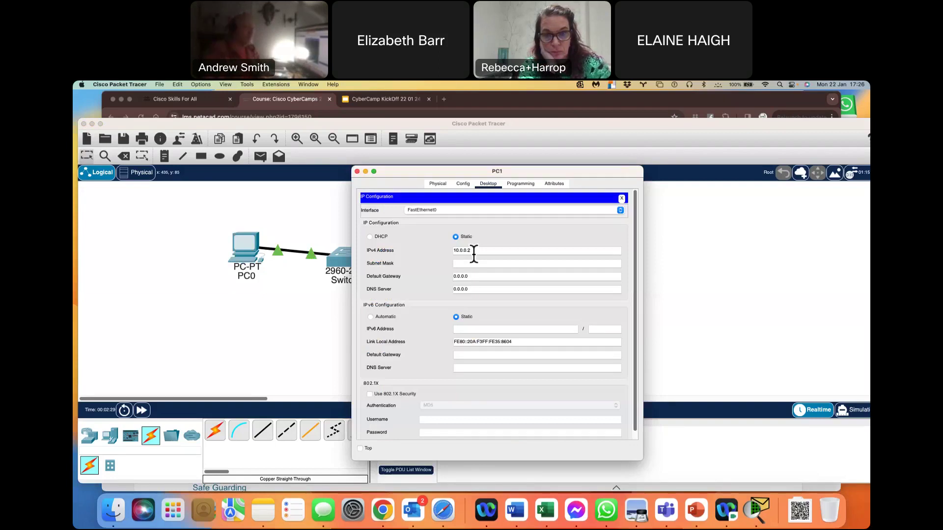
left_click(476, 263)
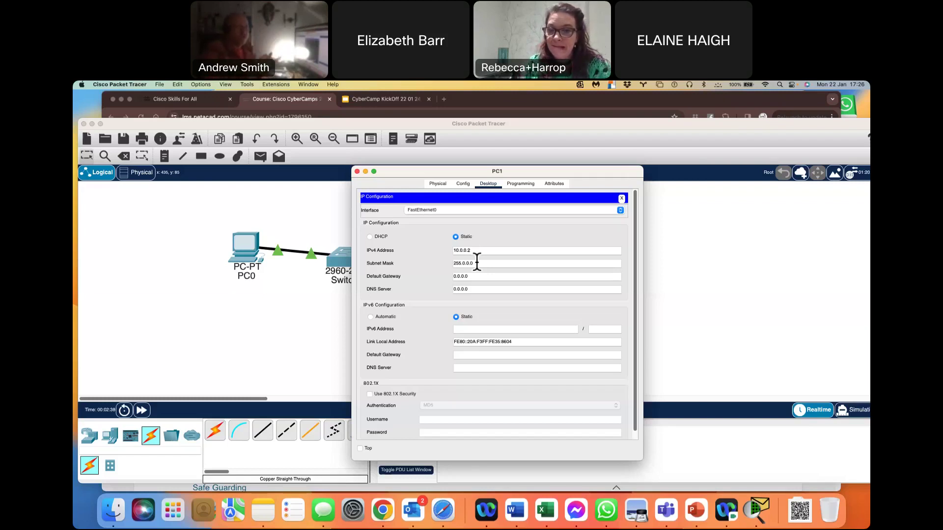
left_click(358, 172)
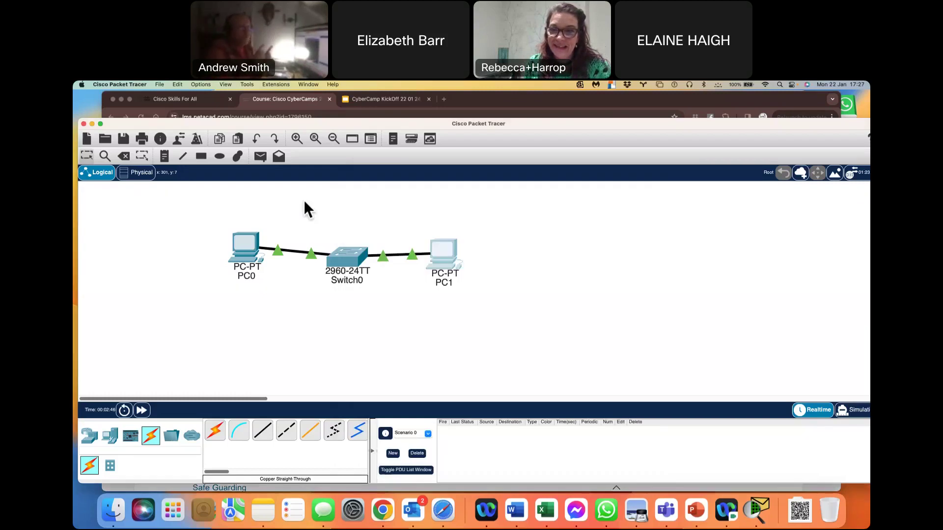
Step: Open PC0's Command Prompt and enter the command 'ping 10.0.0.2'
left_click(245, 245)
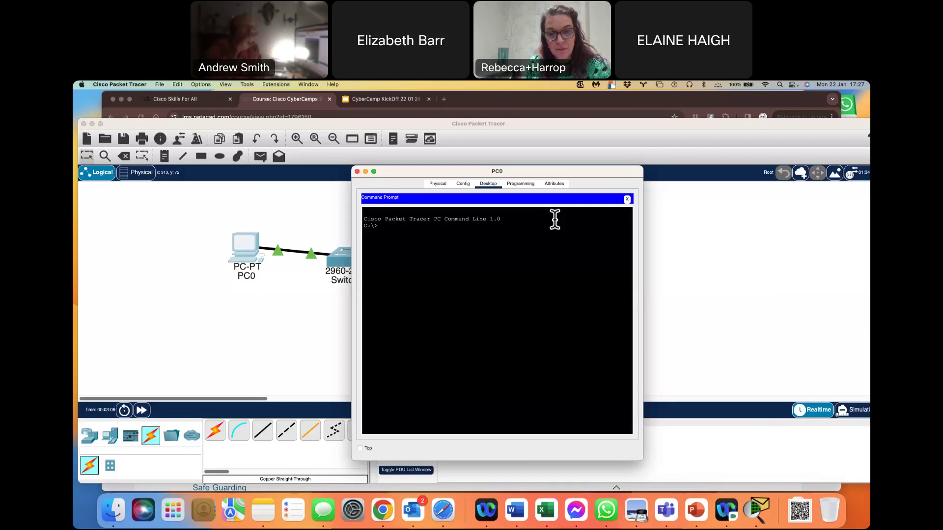
type("ping")
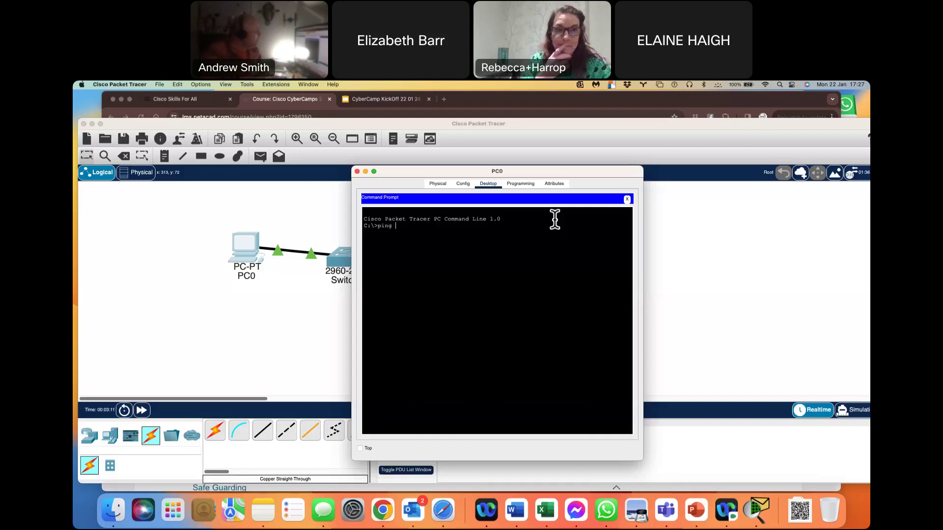
type("10.0.0.2")
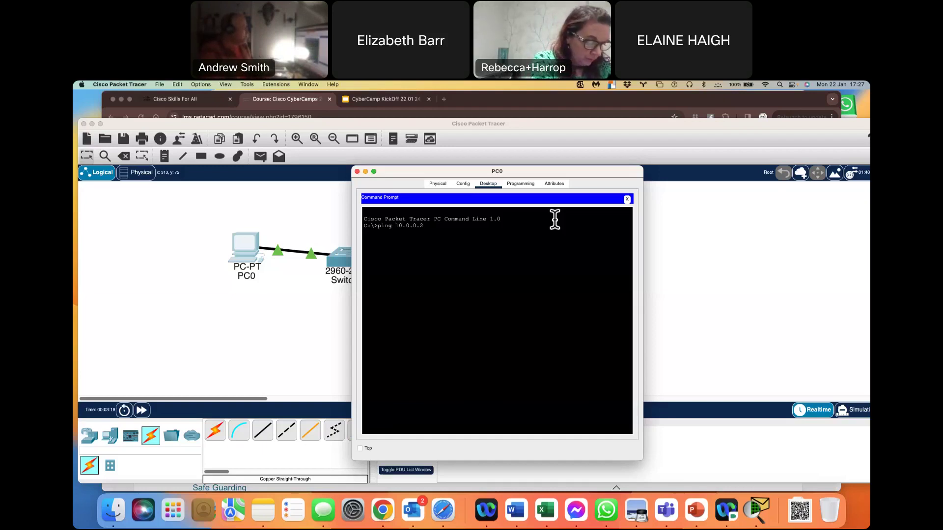
Step: Run the ping to 10.0.0.2, highlight PC1's arp -a output, then close PC1's window
key("Return")
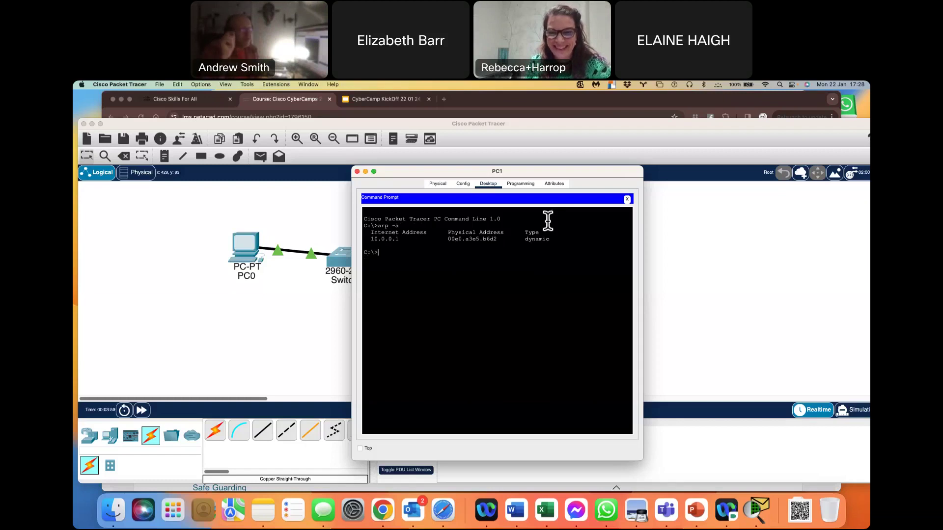
left_click_drag(399, 226, 381, 226)
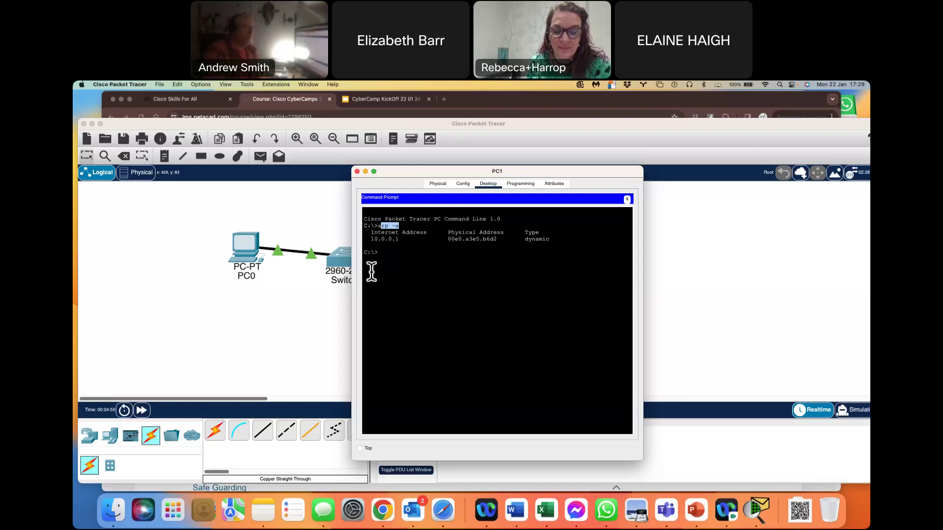
key("super+w")
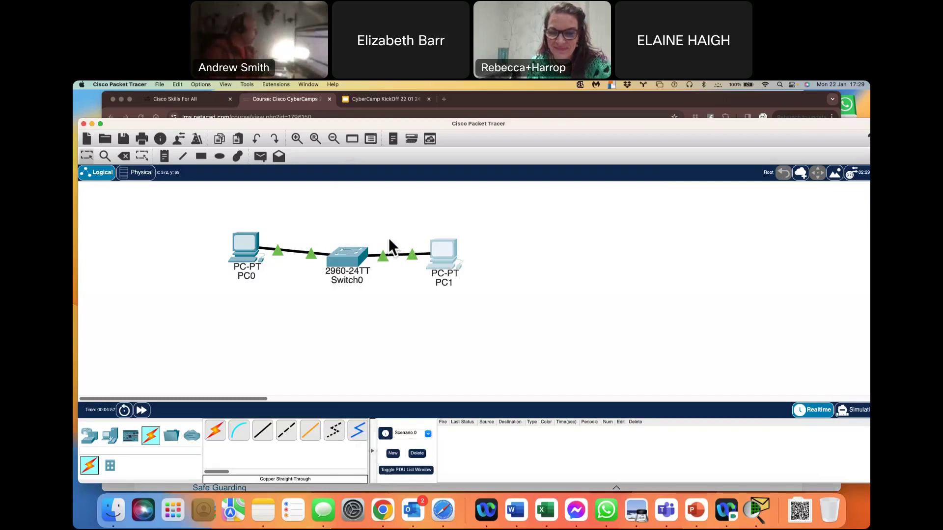
Step: Drag Switch0 upward above PC0 and PC1 on the Logical workspace
left_click_drag(348, 254, 350, 217)
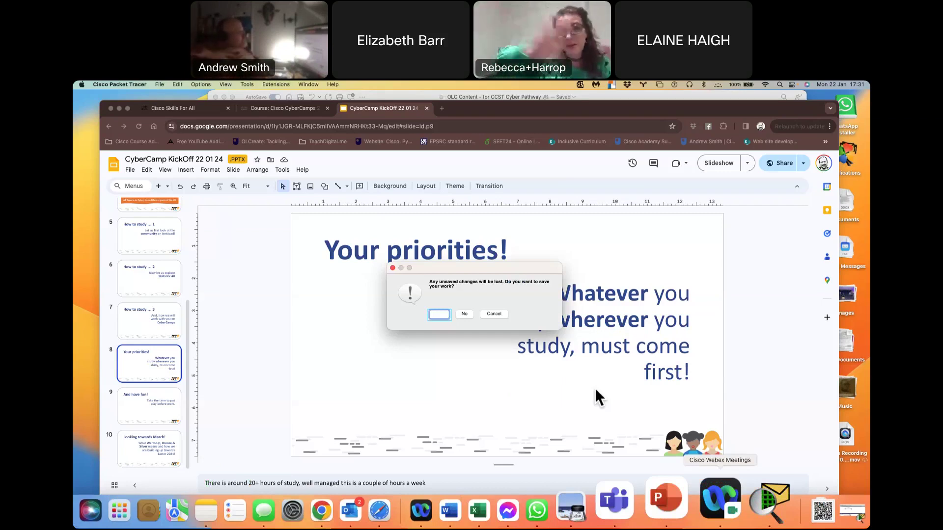
Step: Quit Packet Tracer at the save prompt and display slide 9, 'And have fun!'
key("Return")
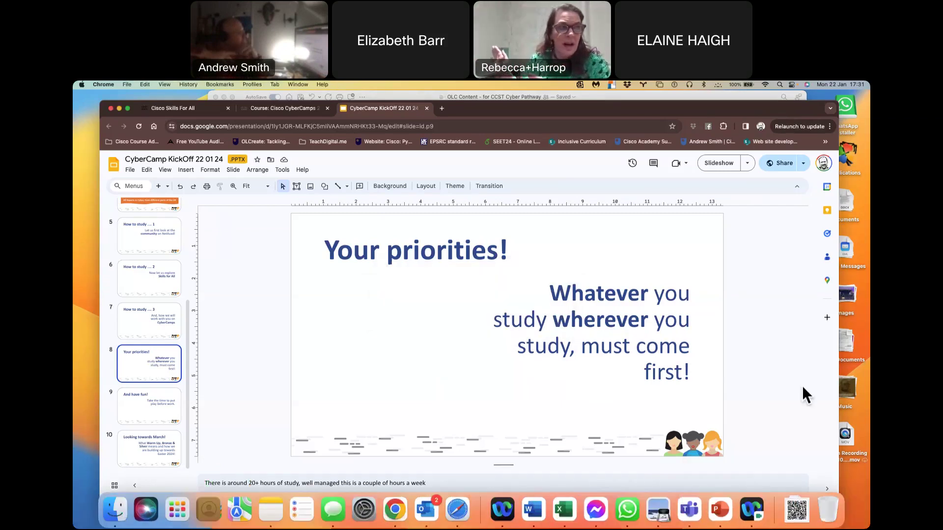
left_click(139, 412)
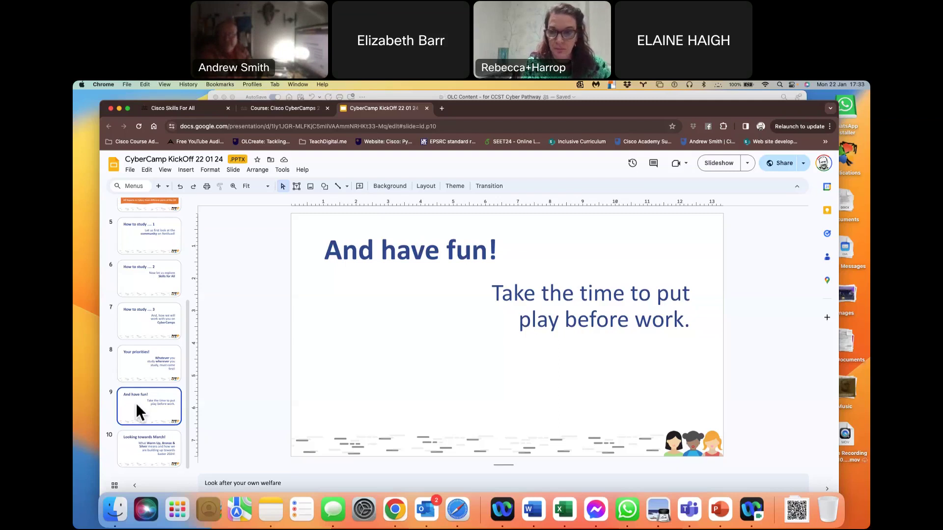
Step: Display slide 10, 'Looking towards March!', from the filmstrip
left_click(150, 445)
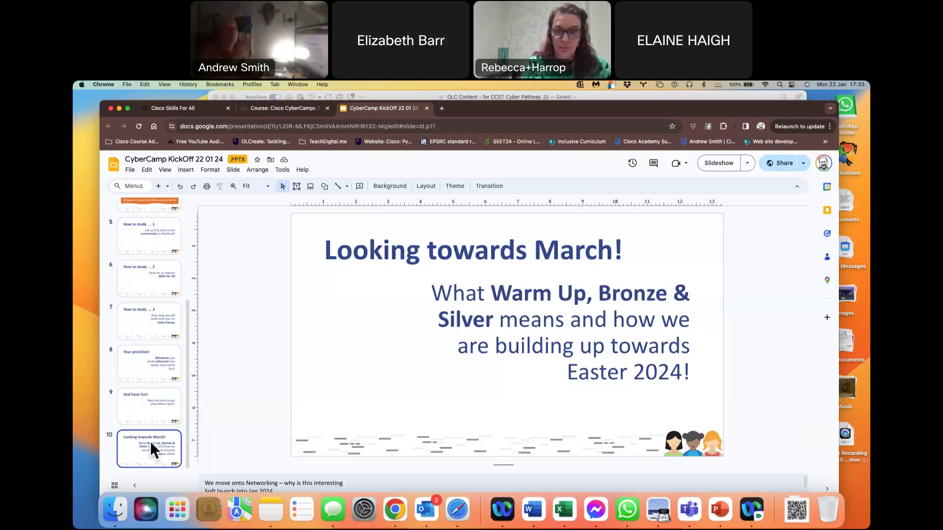